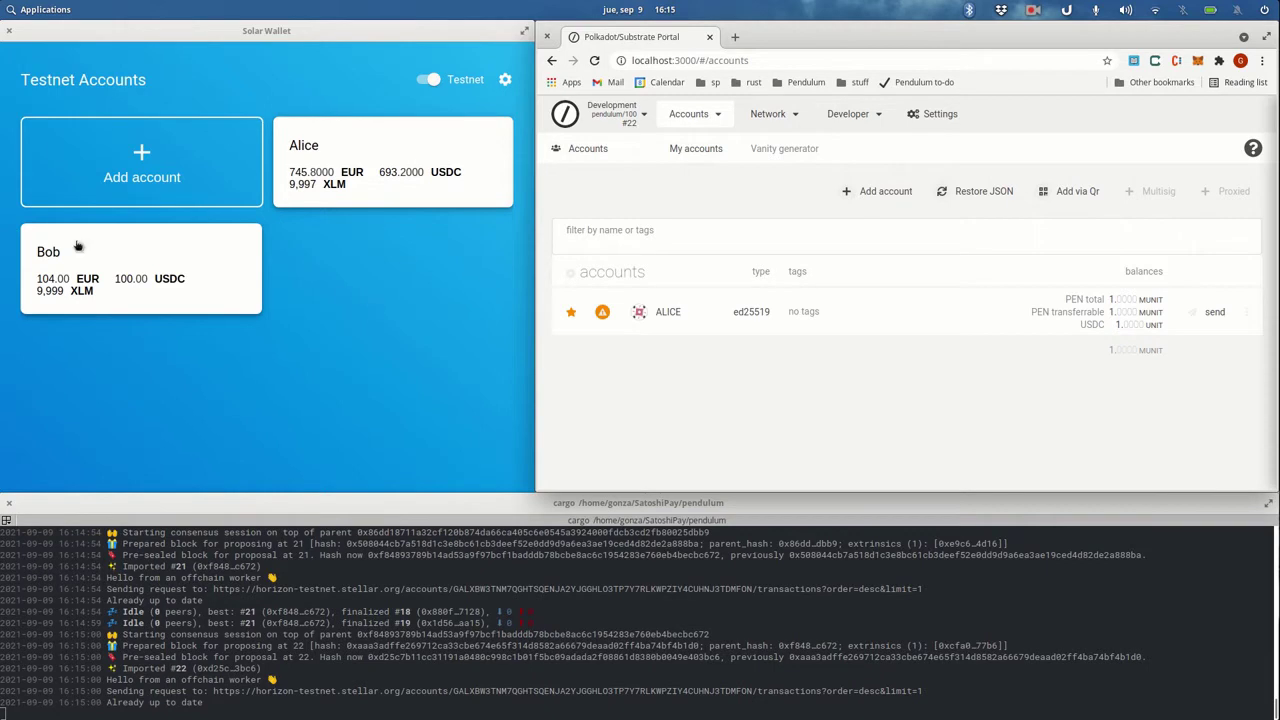
Reveal Bob's secret key via Account Settings > Export Secret Key and copy it.
left_click(62, 268)
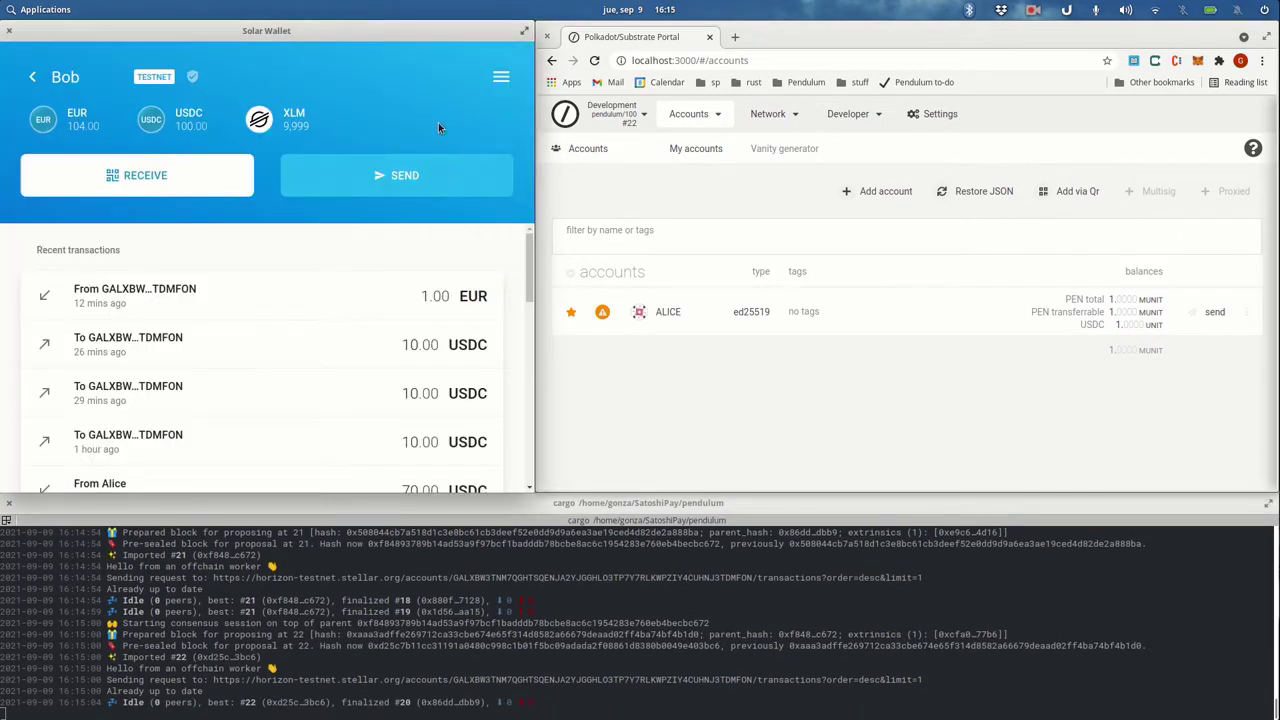
left_click(500, 77)
left_click(467, 194)
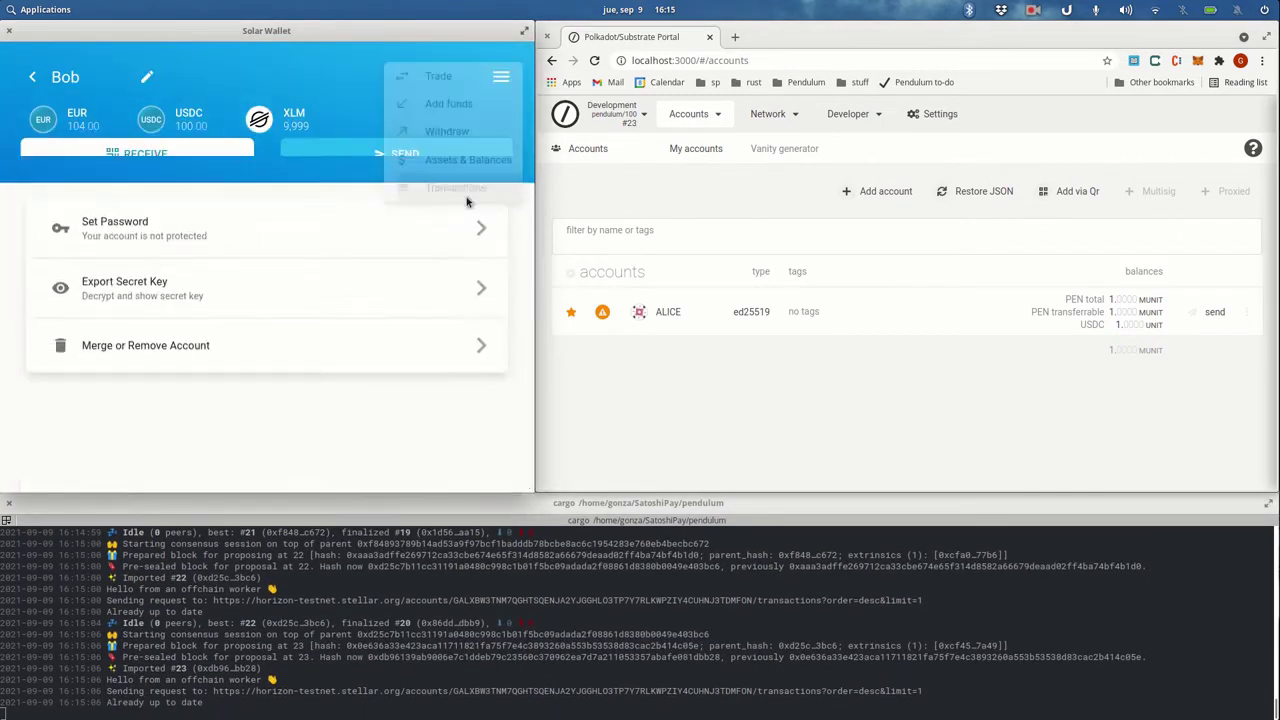
left_click(251, 283)
left_click(428, 370)
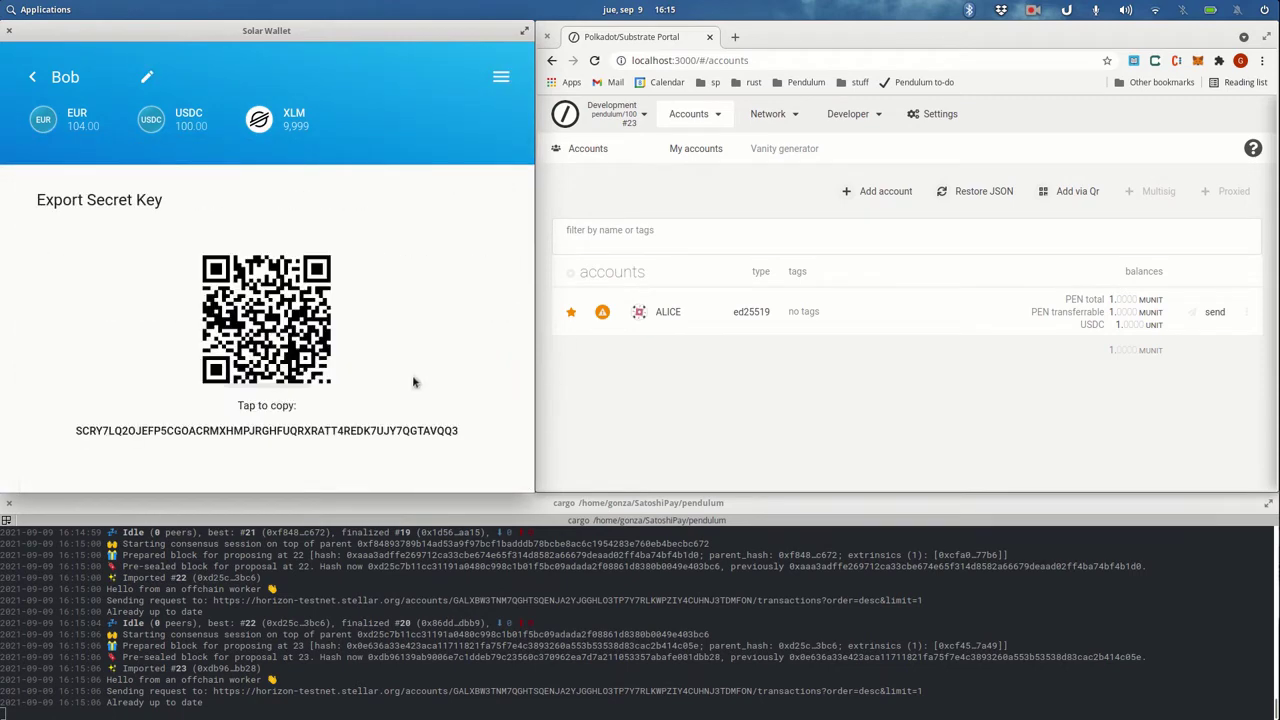
left_click(304, 332)
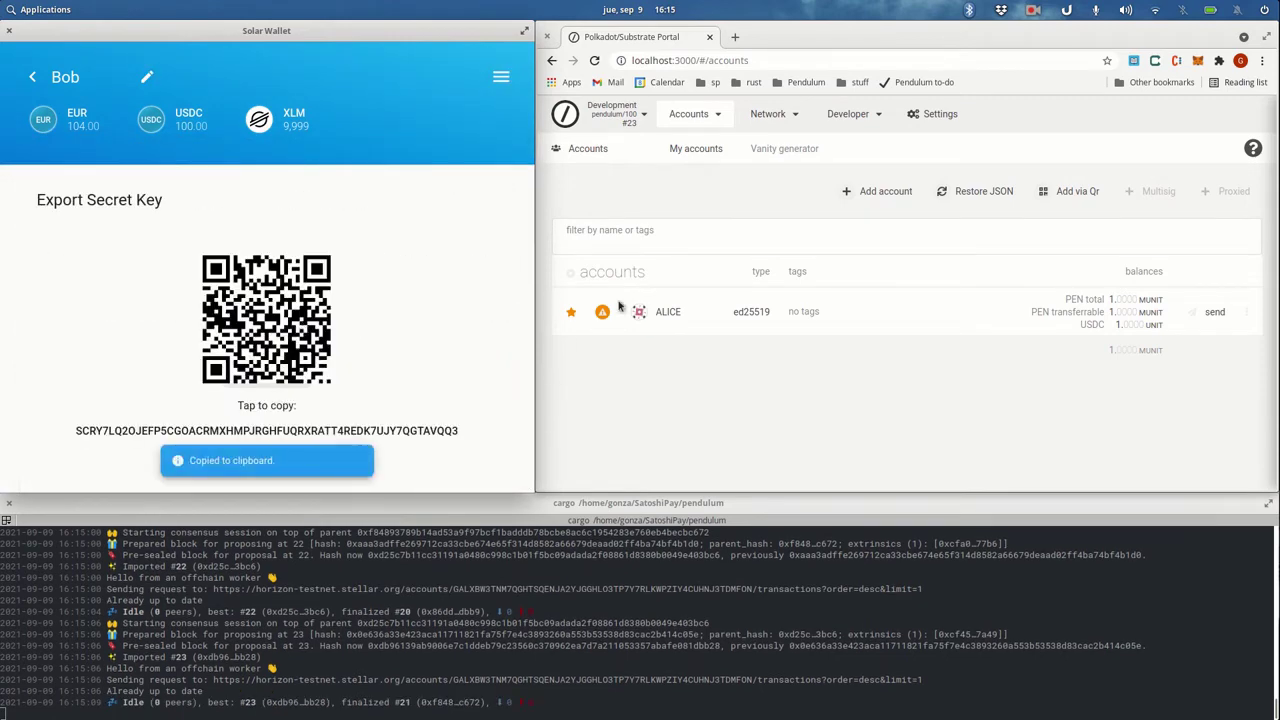
left_click(880, 194)
Replace the generated seed with Bob's copied Stellar secret key and confirm it is saved.
key("ctrl+a")
key("ctrl+v")
left_click(920, 348)
left_click(1208, 403)
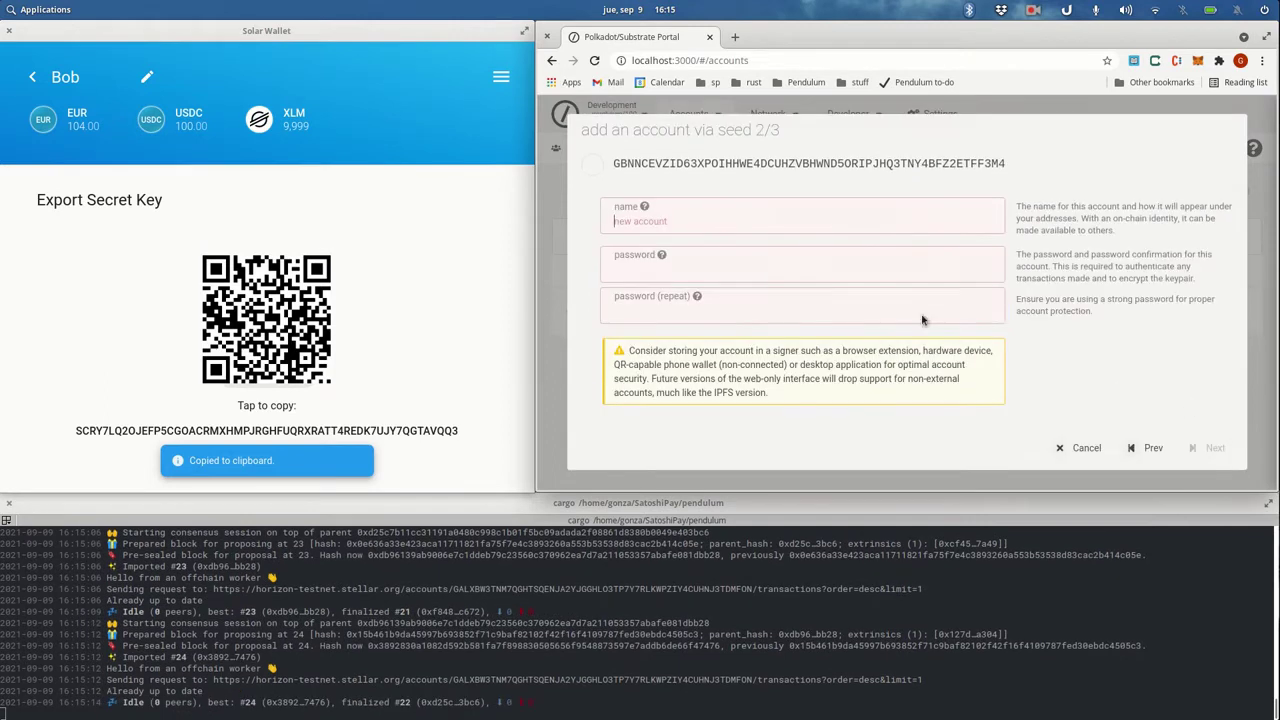
Name the account Bob, set and repeat its password, and save the new account.
type("Bob")
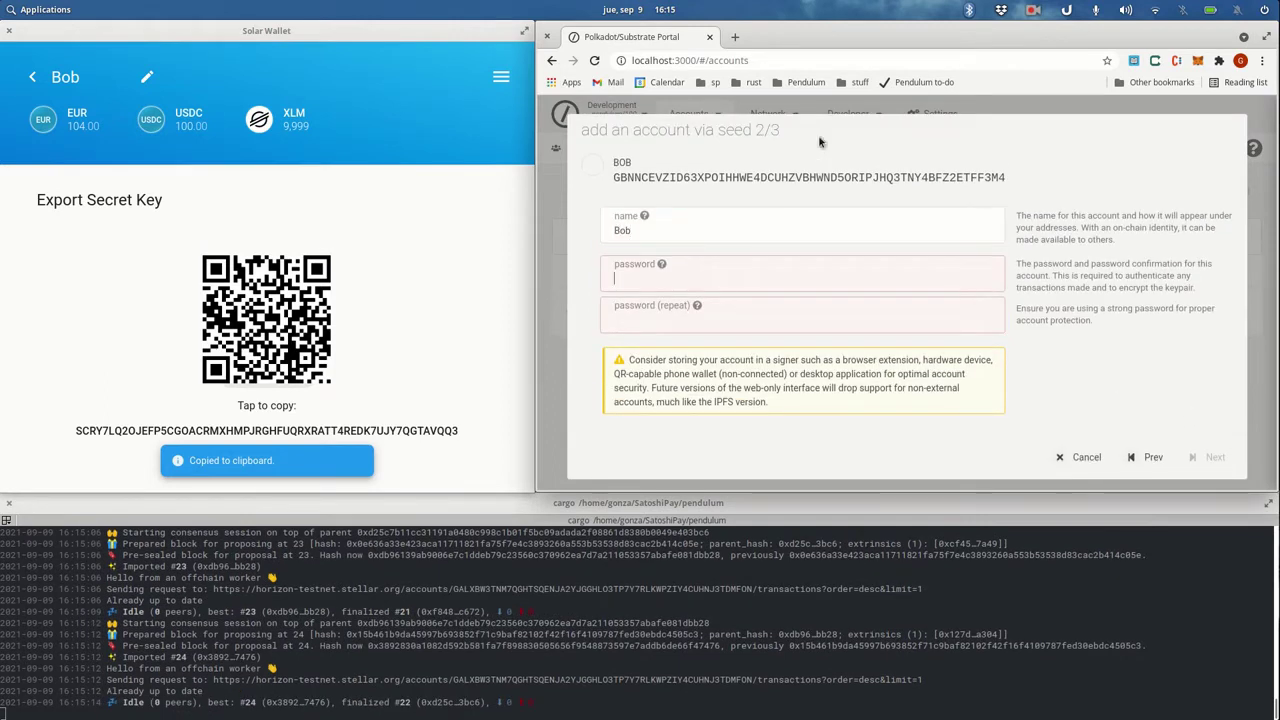
left_click(755, 261)
type("1")
left_click(760, 312)
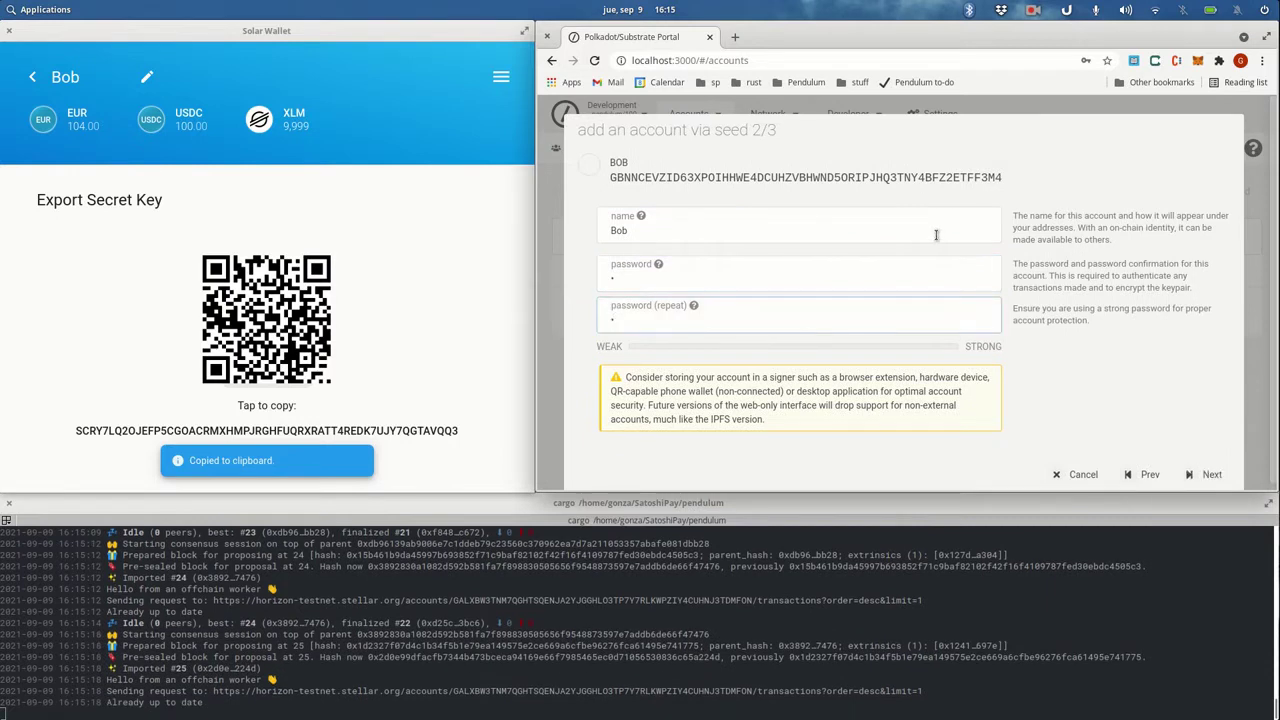
type("1")
scroll(1075, 340, "down", 1)
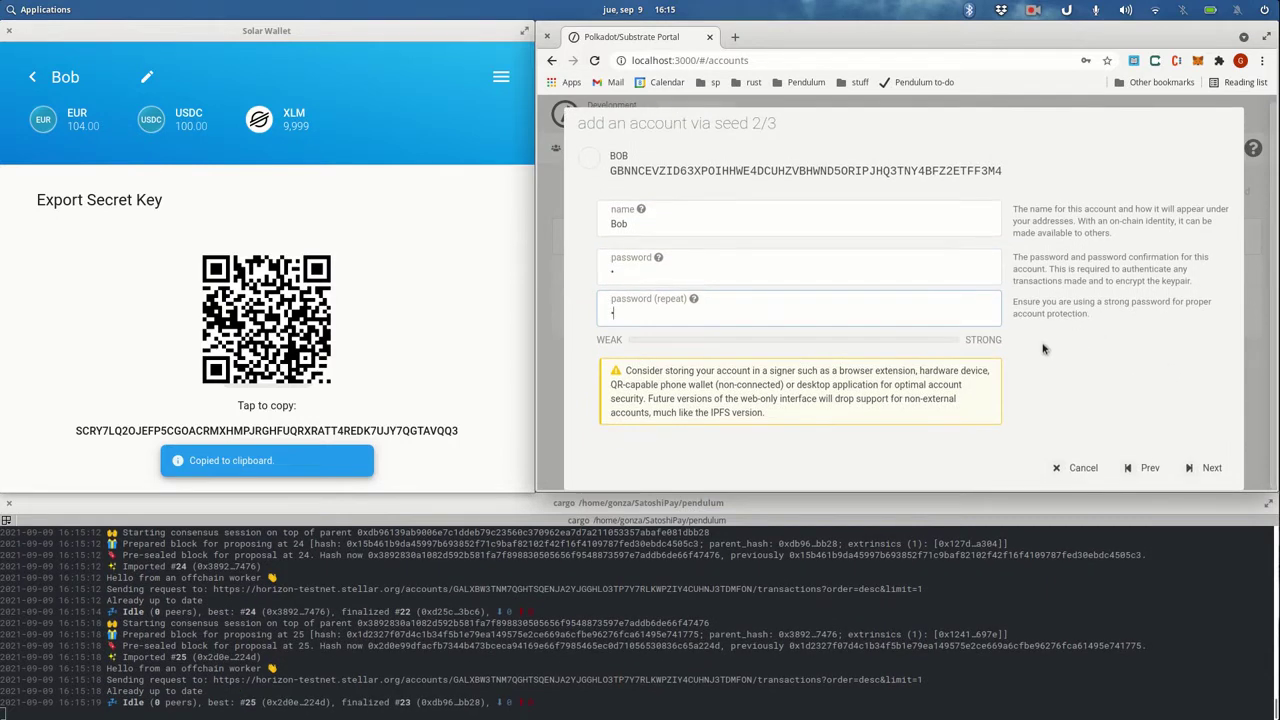
left_click(1206, 467)
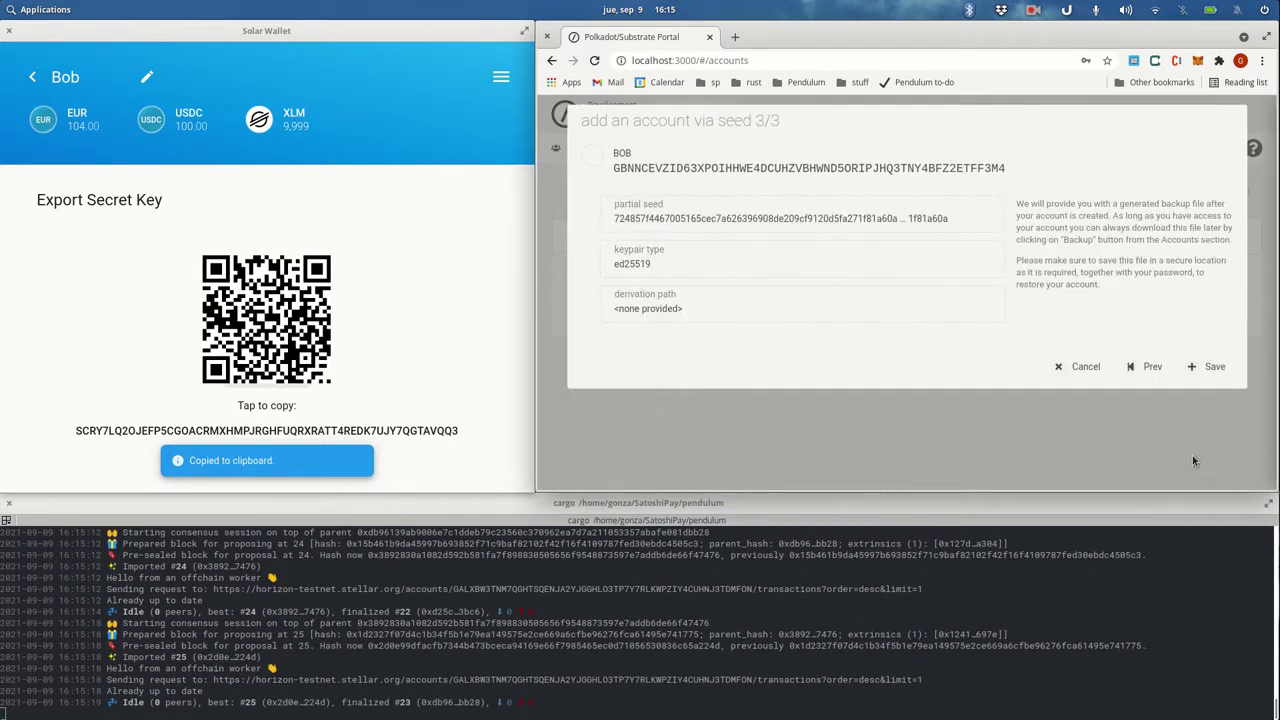
left_click(1214, 370)
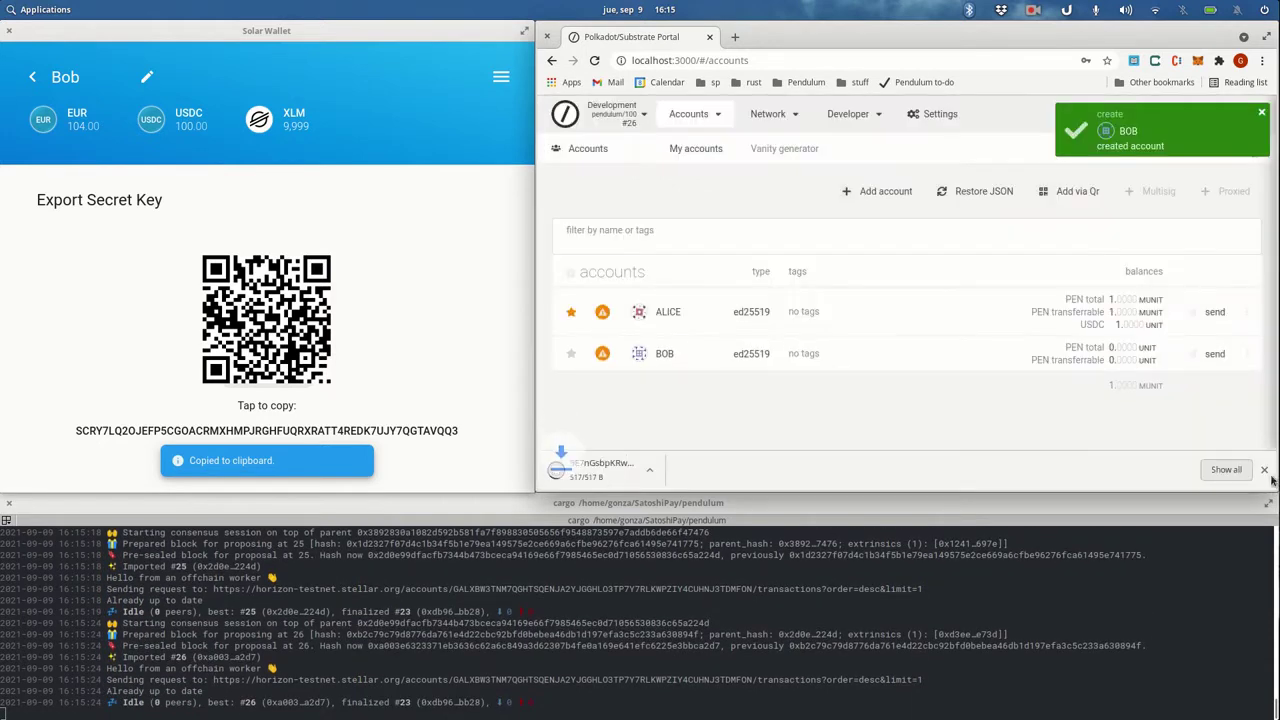
left_click(1265, 471)
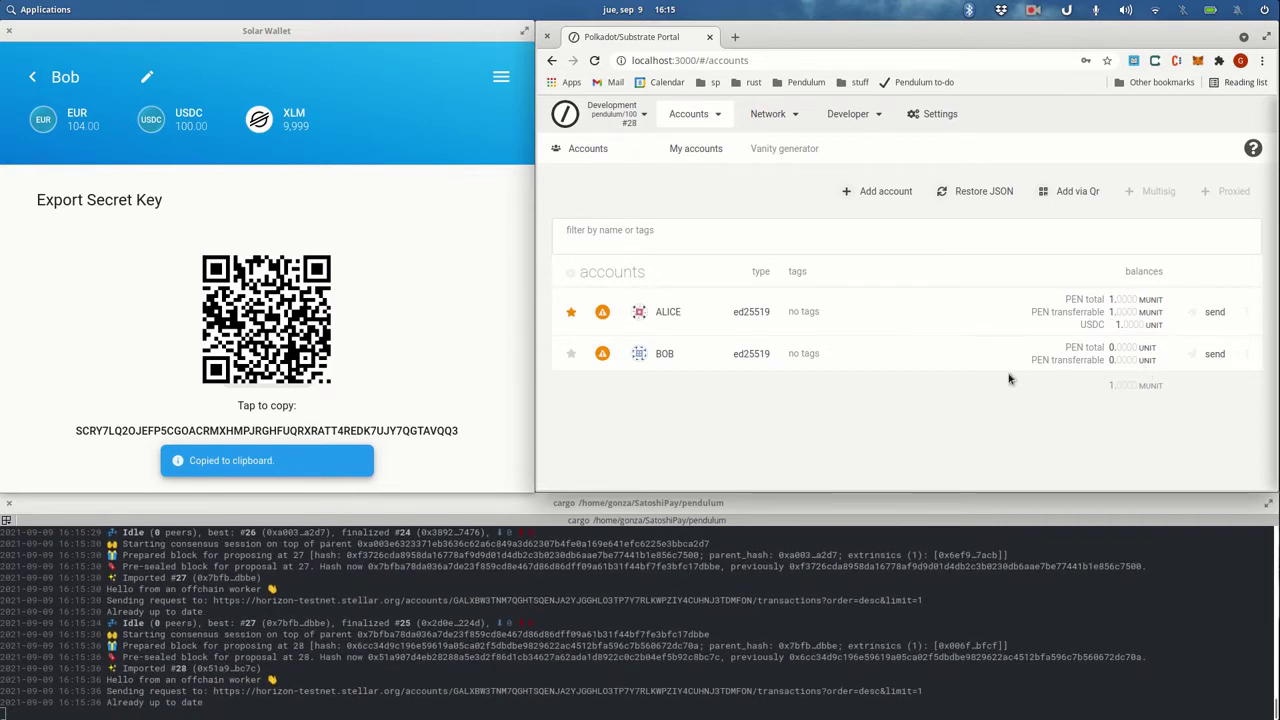
Send 1,000 PEN from ALICE to BOB, signing with ALICE's password.
left_click(1205, 314)
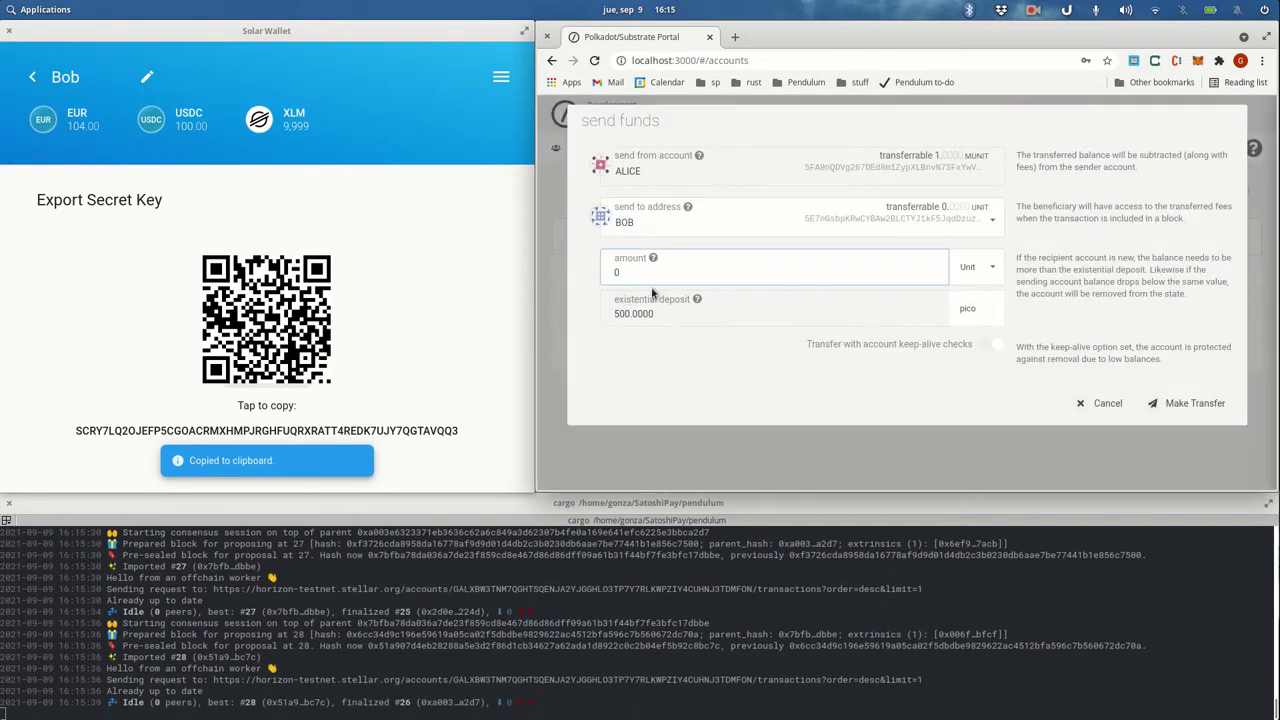
key("BackSpace")
type("1000")
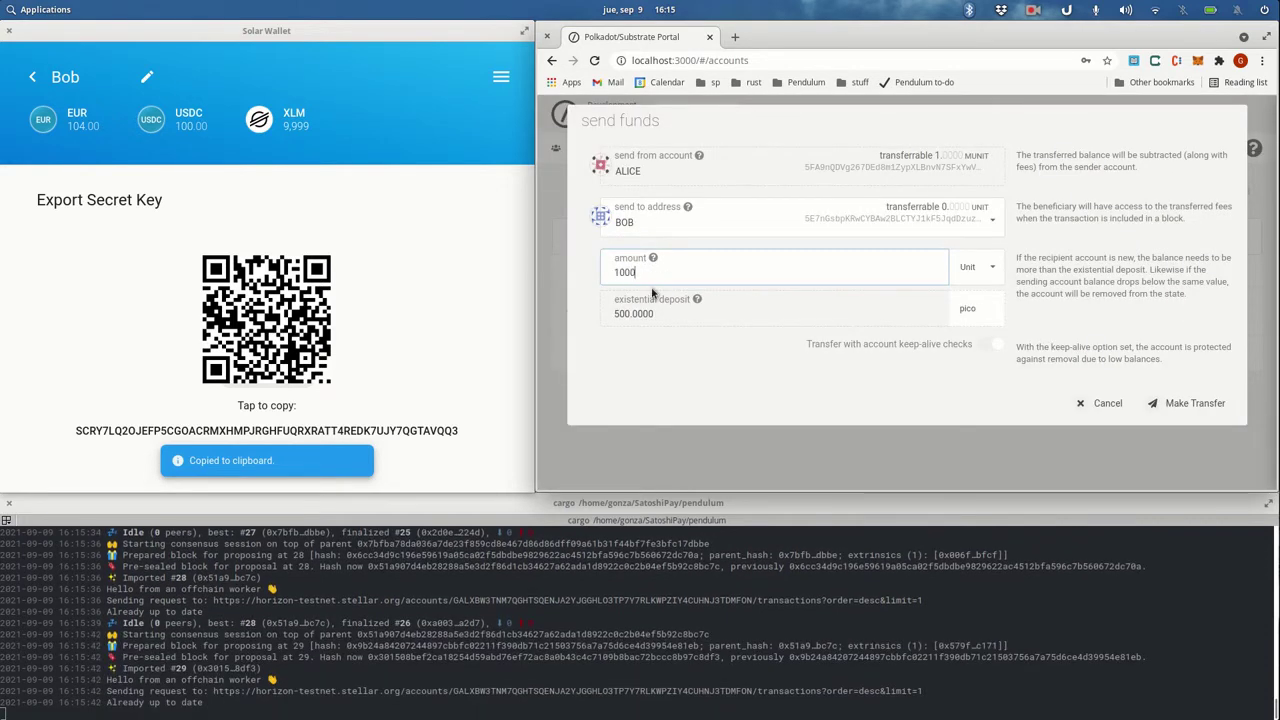
left_click(1194, 410)
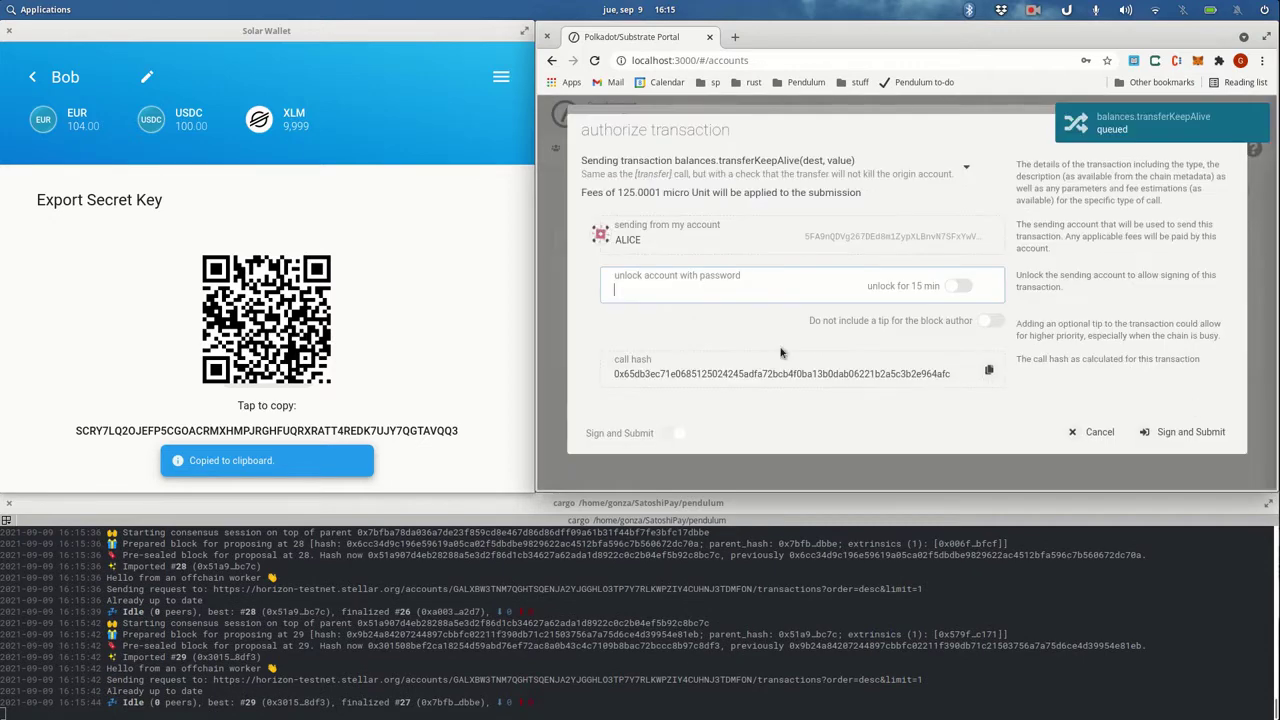
type("a")
left_click(1210, 438)
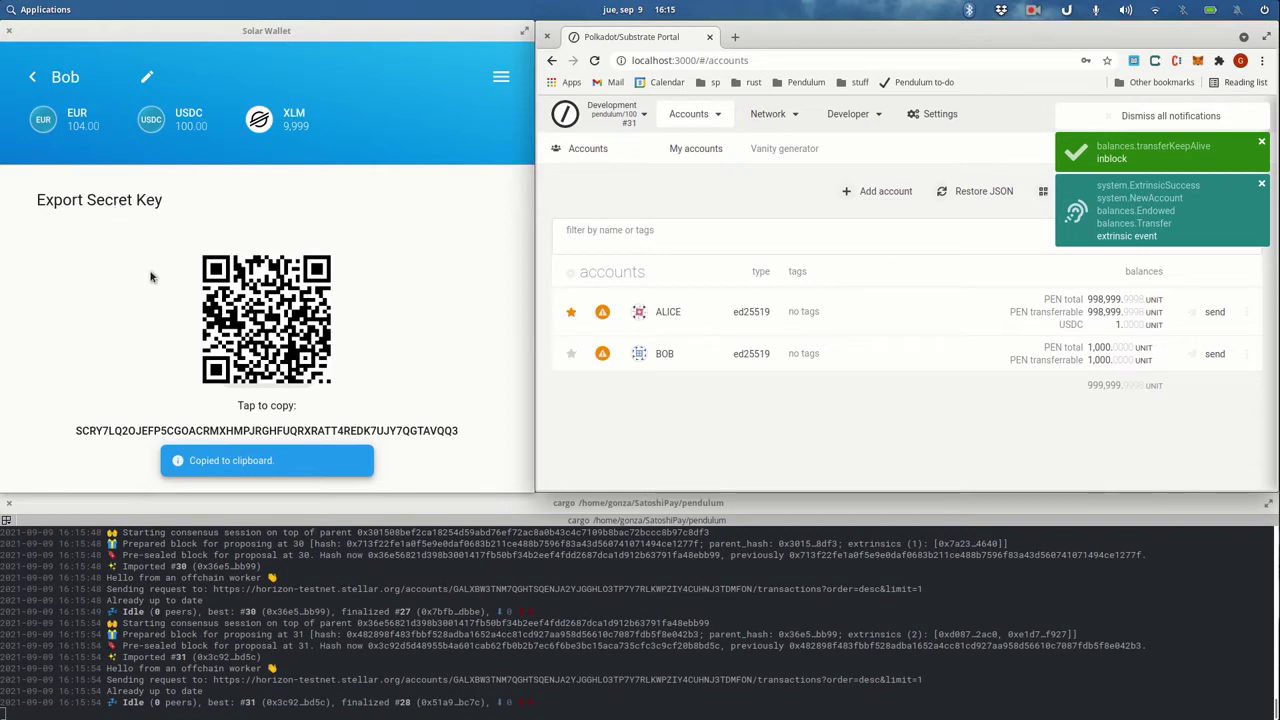
Start a payment from Bob's wallet with the escrow address from the notes as destination.
left_click(33, 78)
left_click(31, 76)
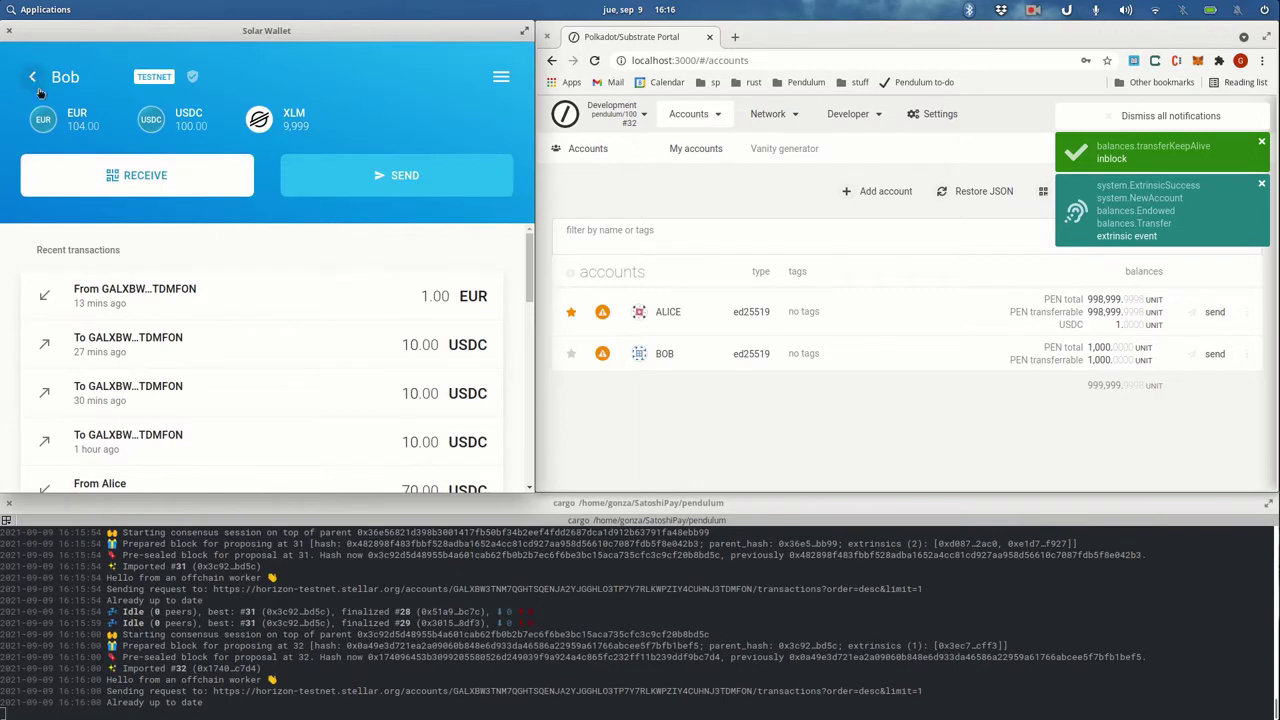
left_click(343, 181)
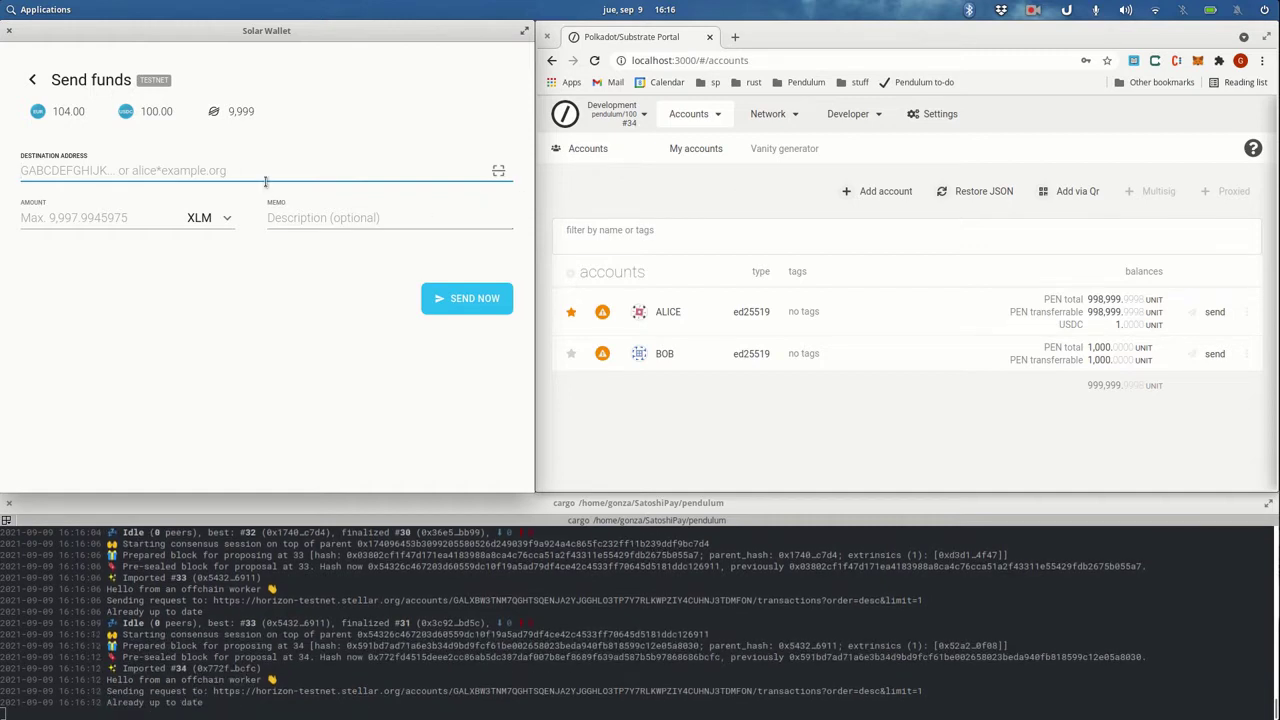
mouse_move(600, 718)
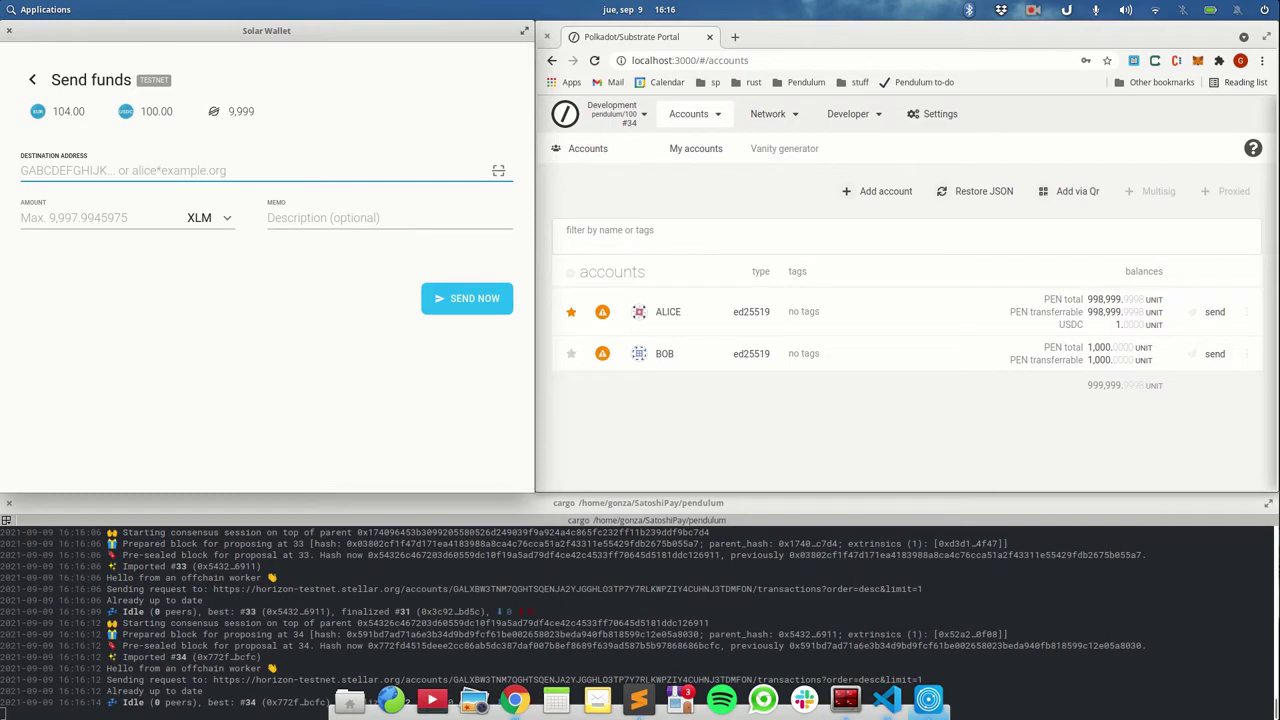
left_click(638, 700)
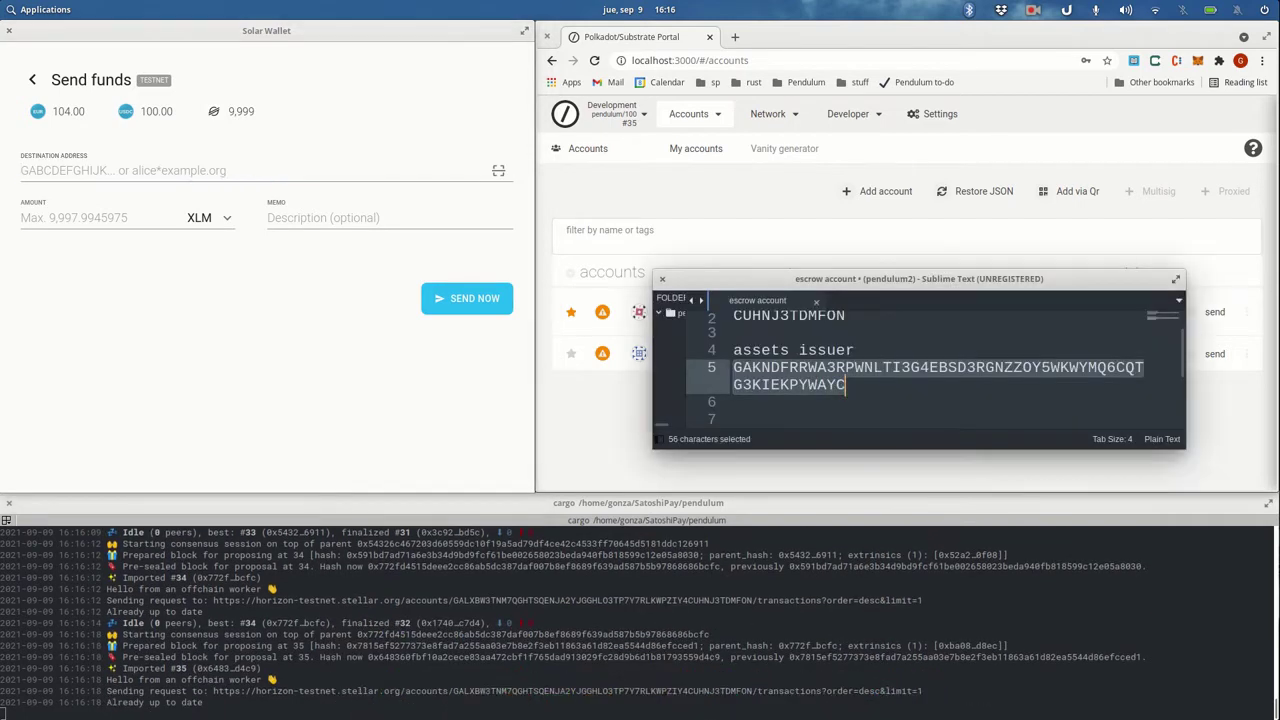
scroll(767, 390, "up", 1)
double_click(801, 337)
key("ctrl+c")
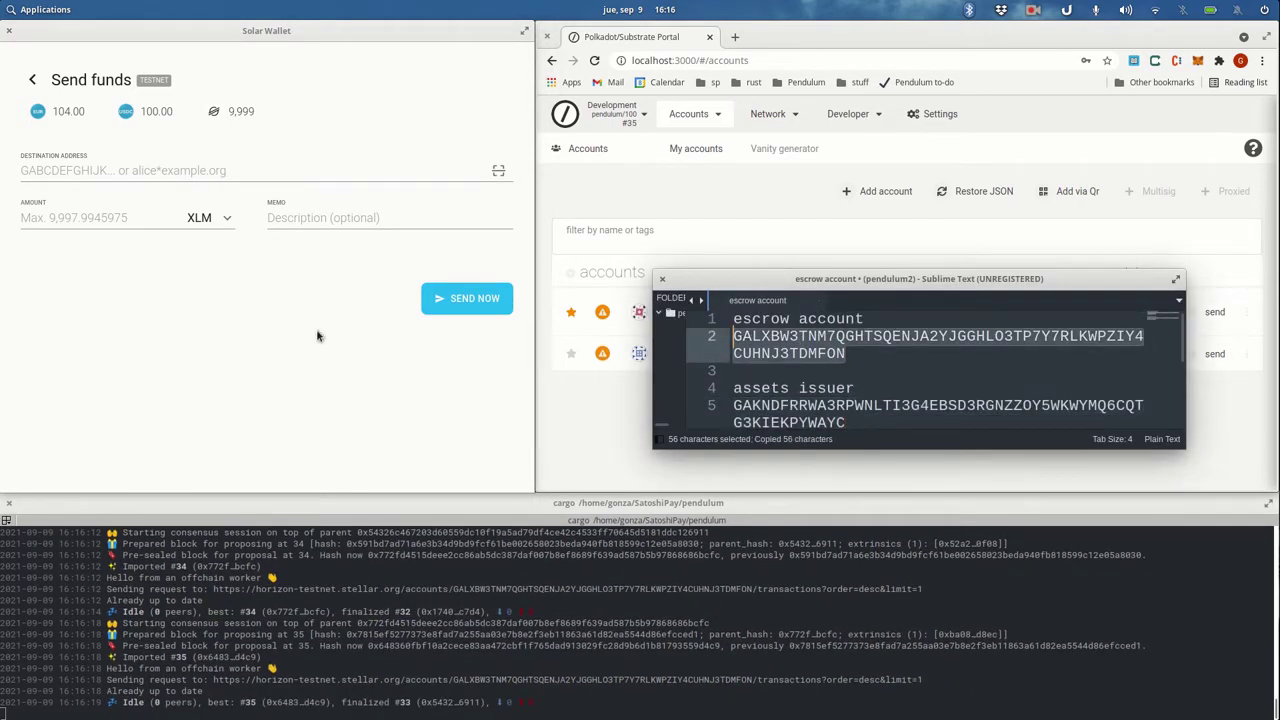
left_click(230, 170)
key("ctrl+v")
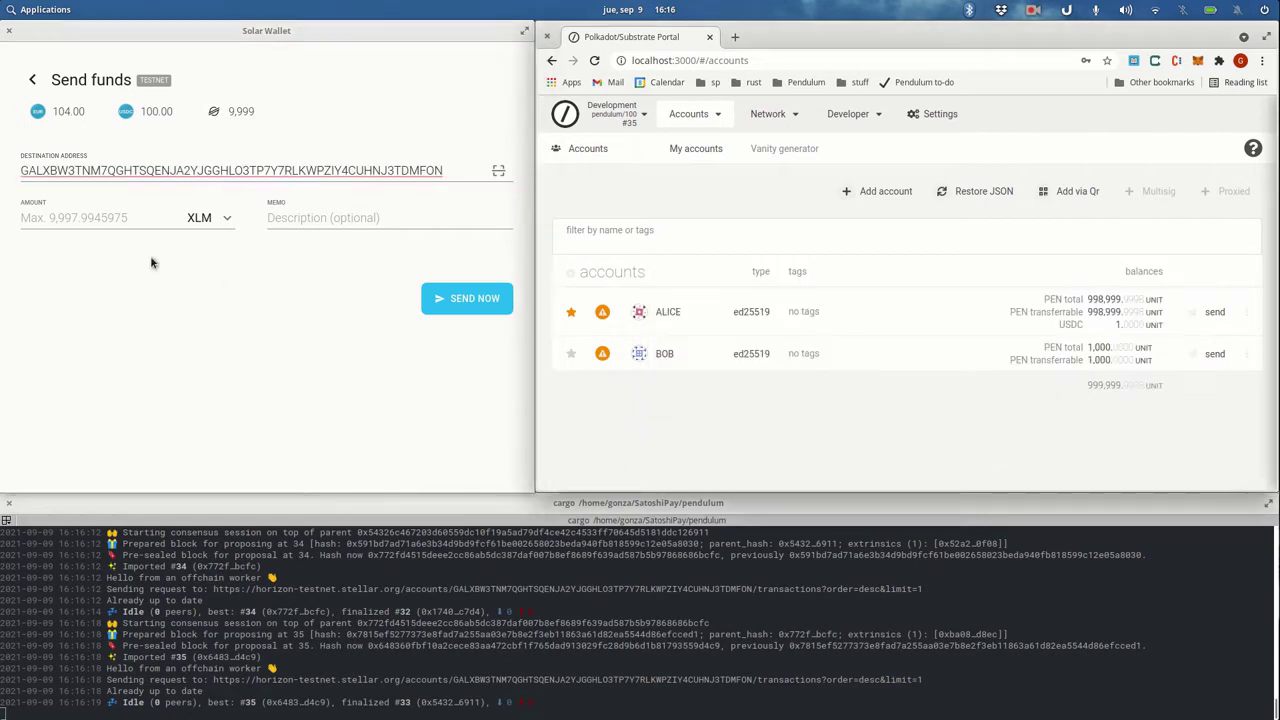
Enter 10 USDC as the amount and bring up the payment confirmation.
left_click(60, 217)
type("10")
left_click(212, 222)
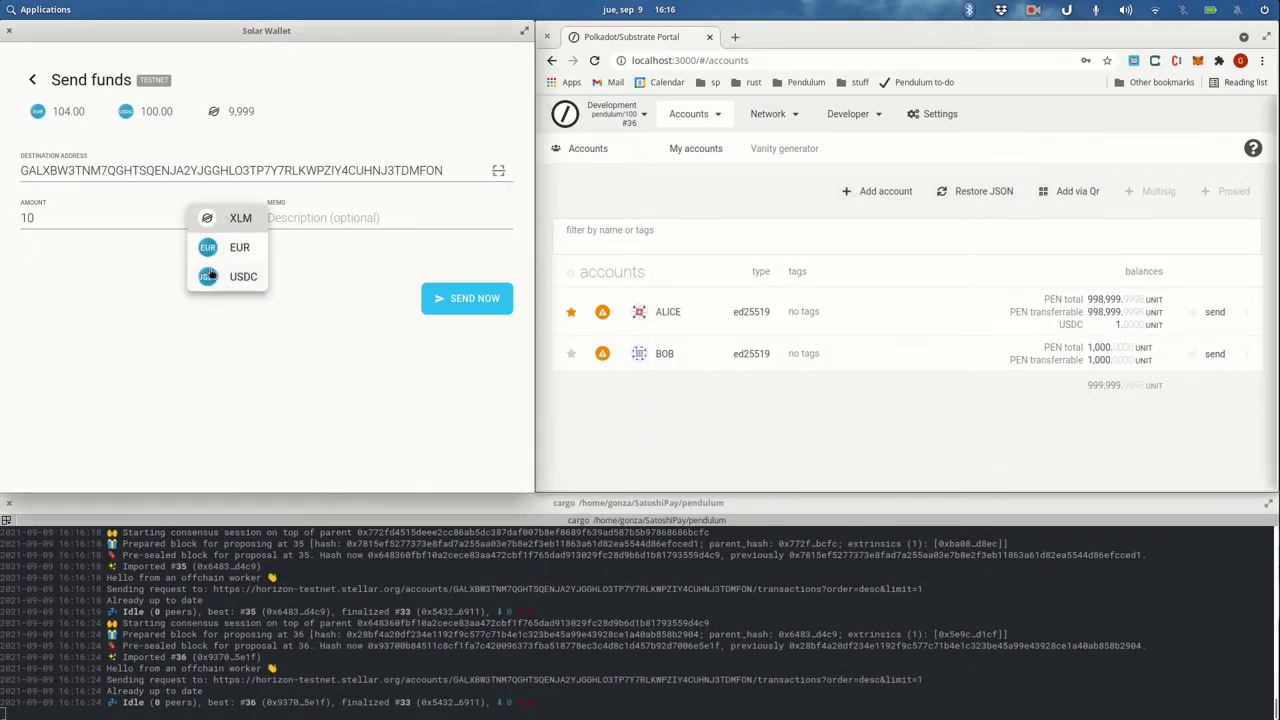
left_click(222, 276)
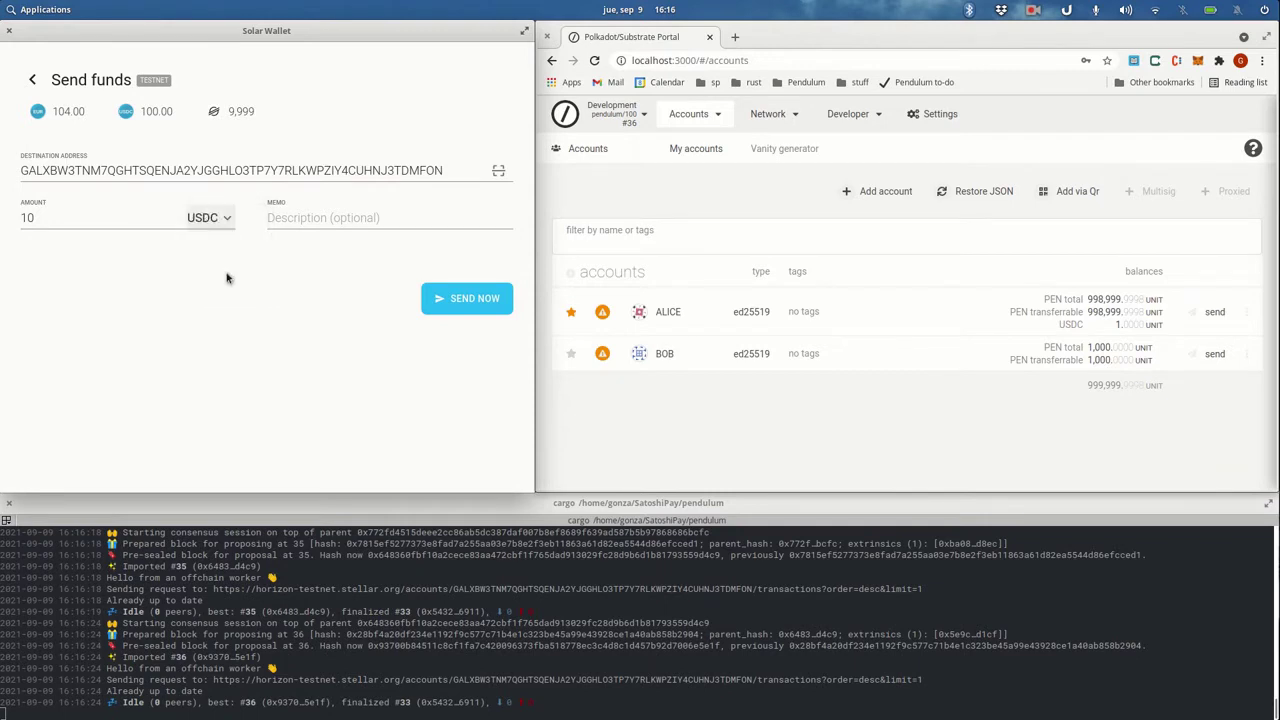
left_click(429, 301)
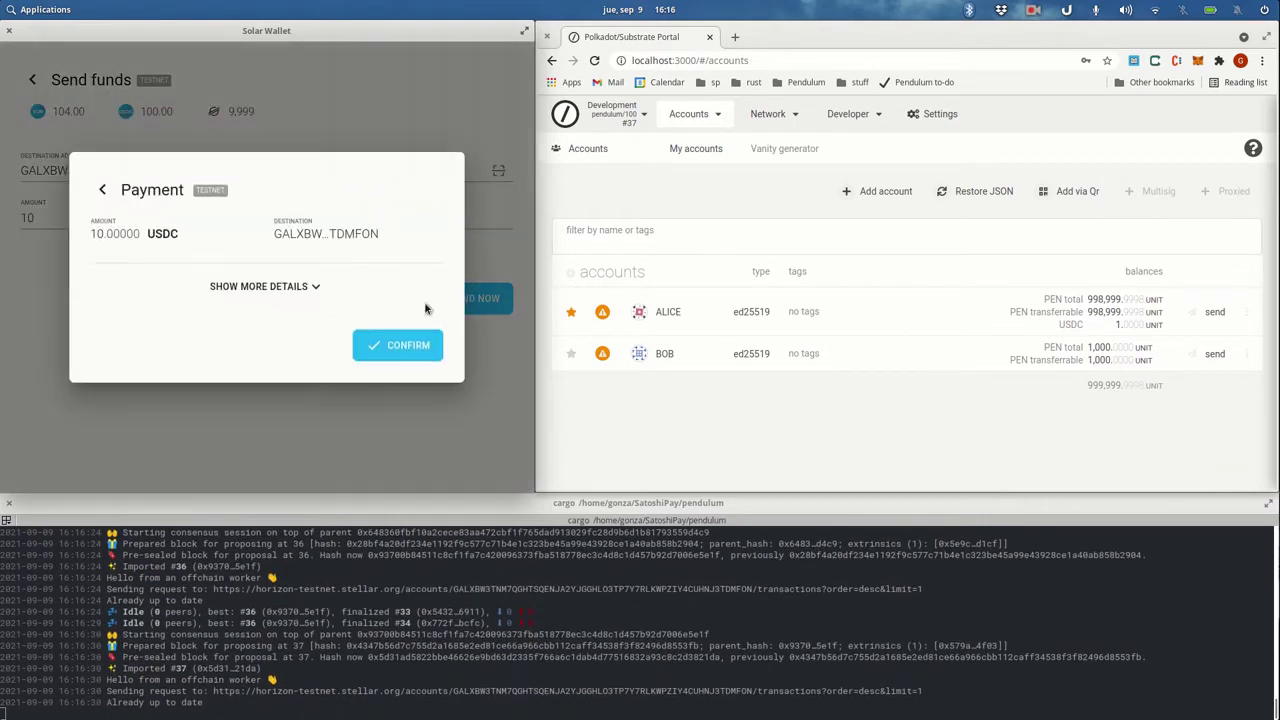
Confirm the 10 USDC payment and select the new transaction's hash in the node log.
left_click(426, 346)
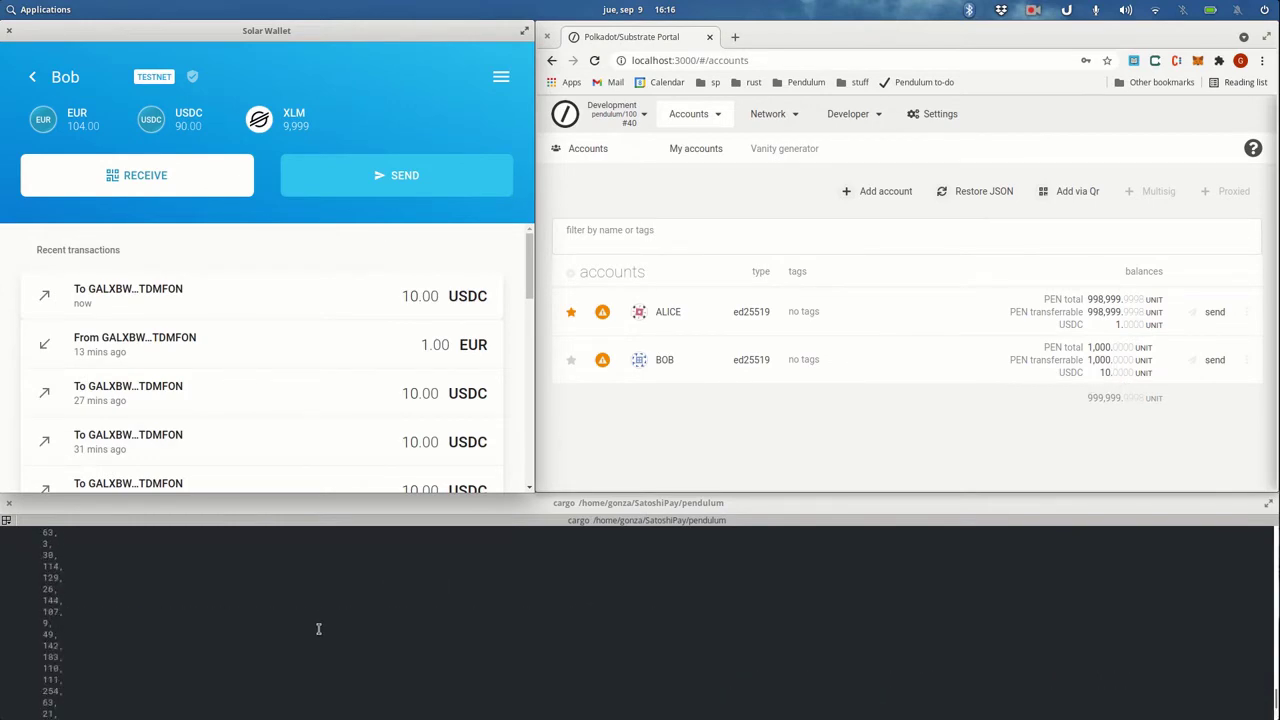
scroll(320, 632, "up", 10)
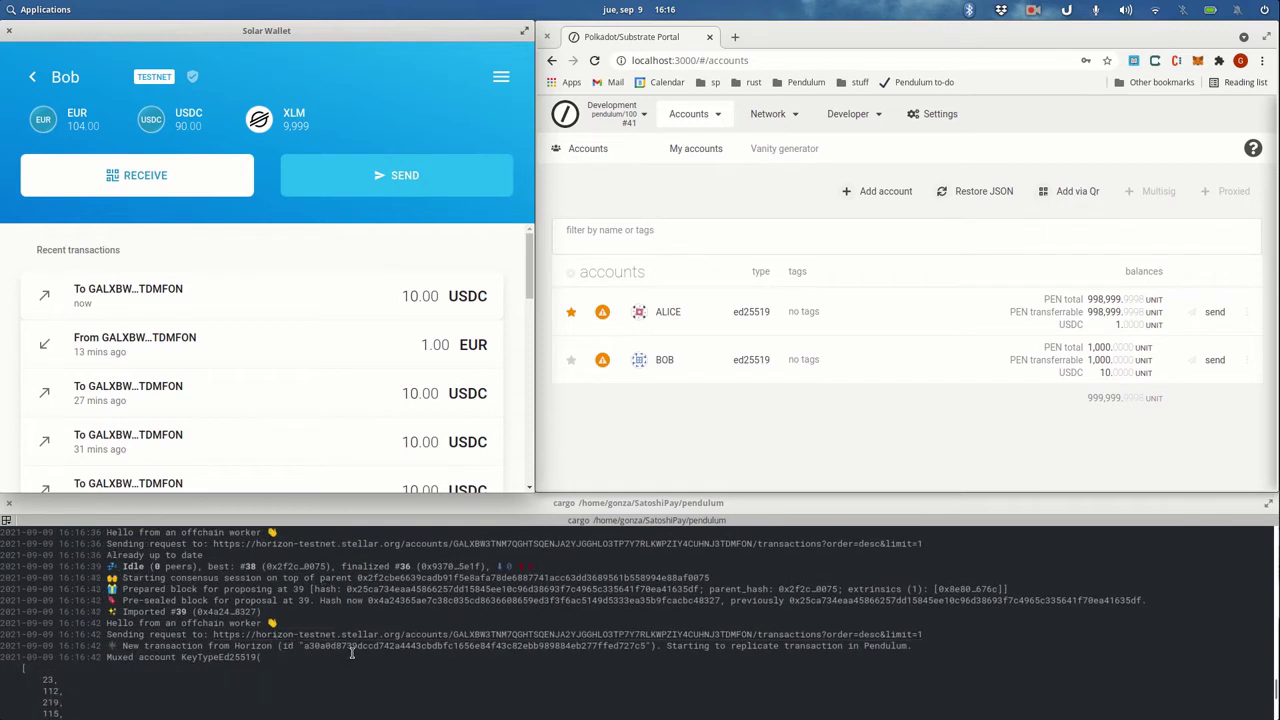
double_click(353, 647)
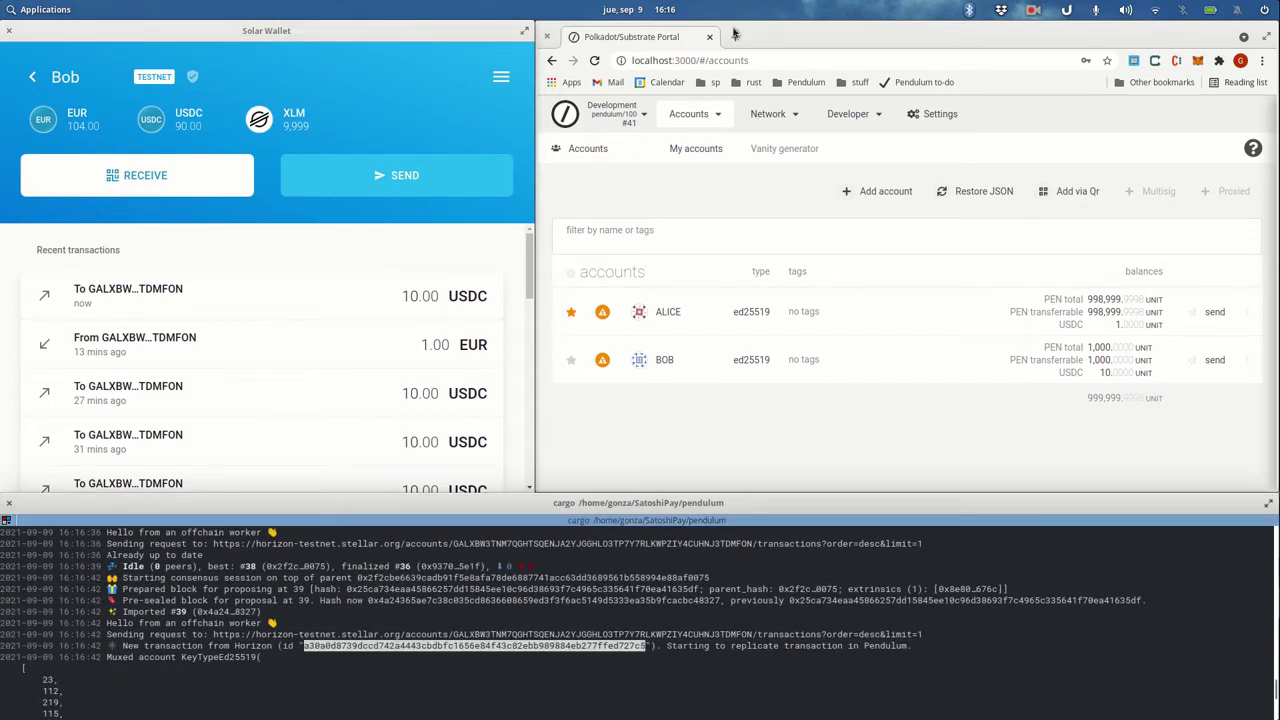
Open the Stellar testnet explorer at stellar.expert in a new tab.
left_click(734, 36)
type("stell")
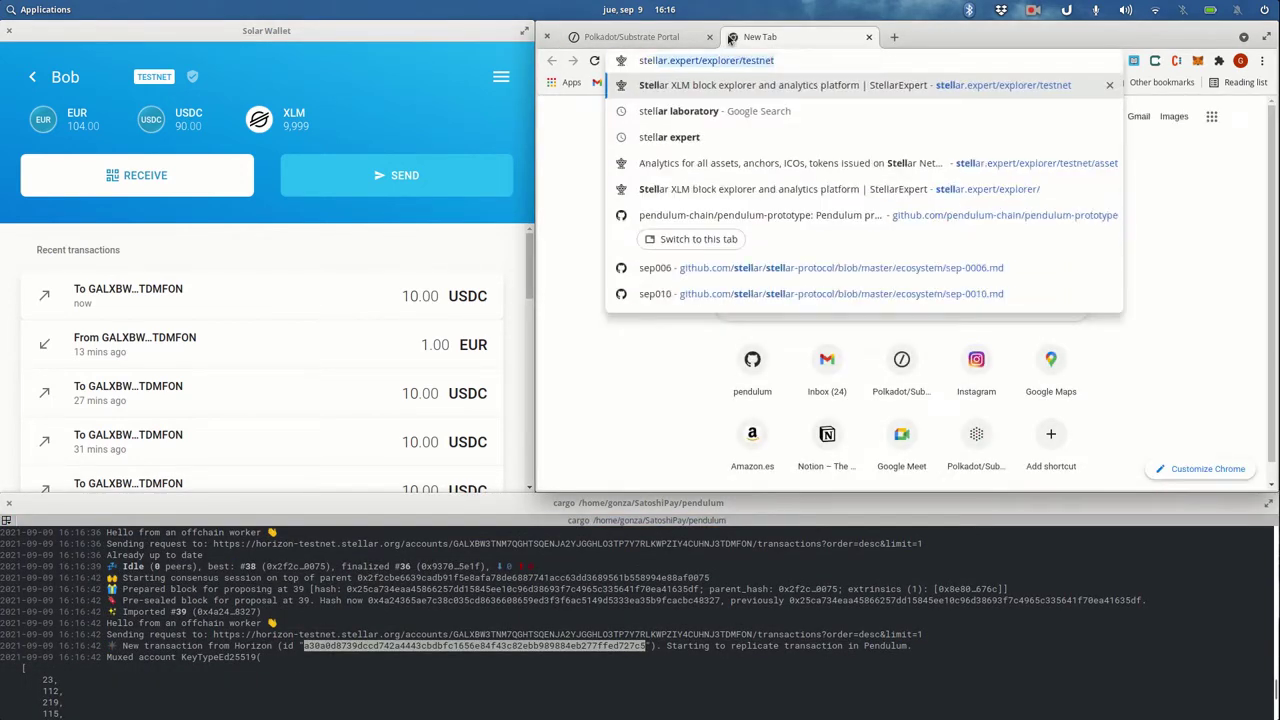
type("ar.expert/explorer/testnet")
key("Return")
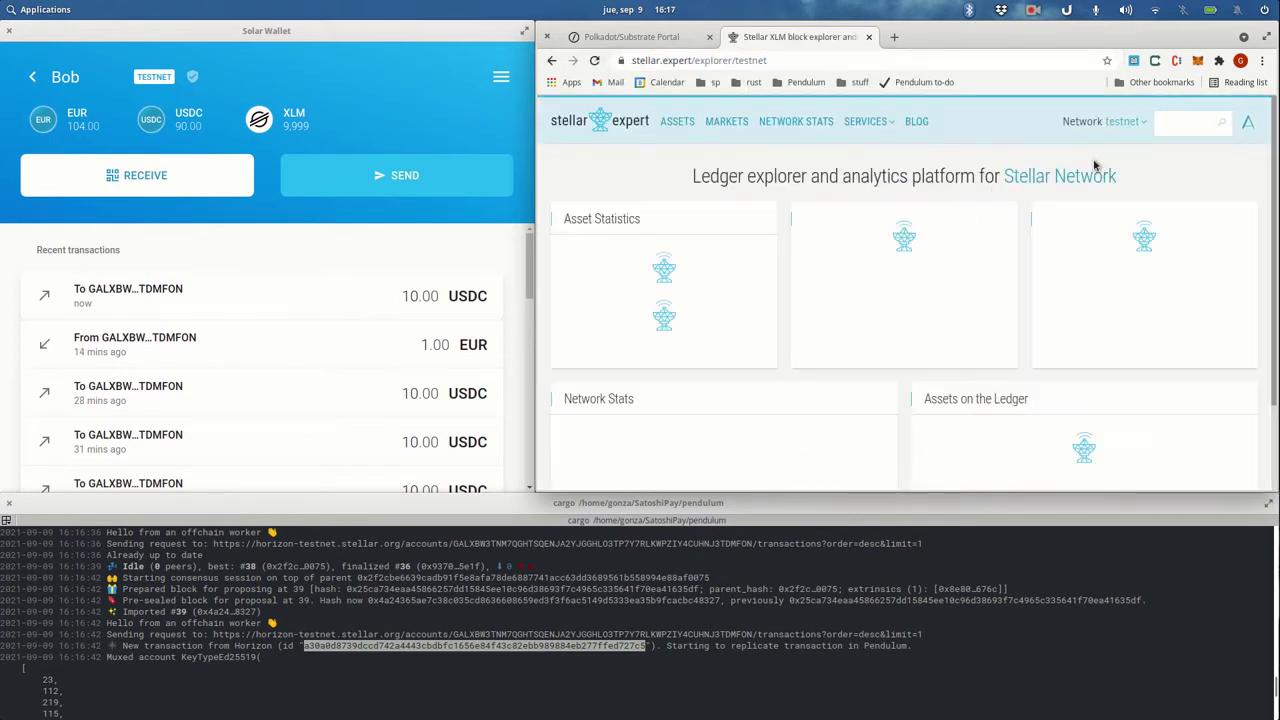
Search the copied transaction hash and open the receiving escrow account's balance page.
left_click(1185, 122)
key("ctrl+v")
key("Return")
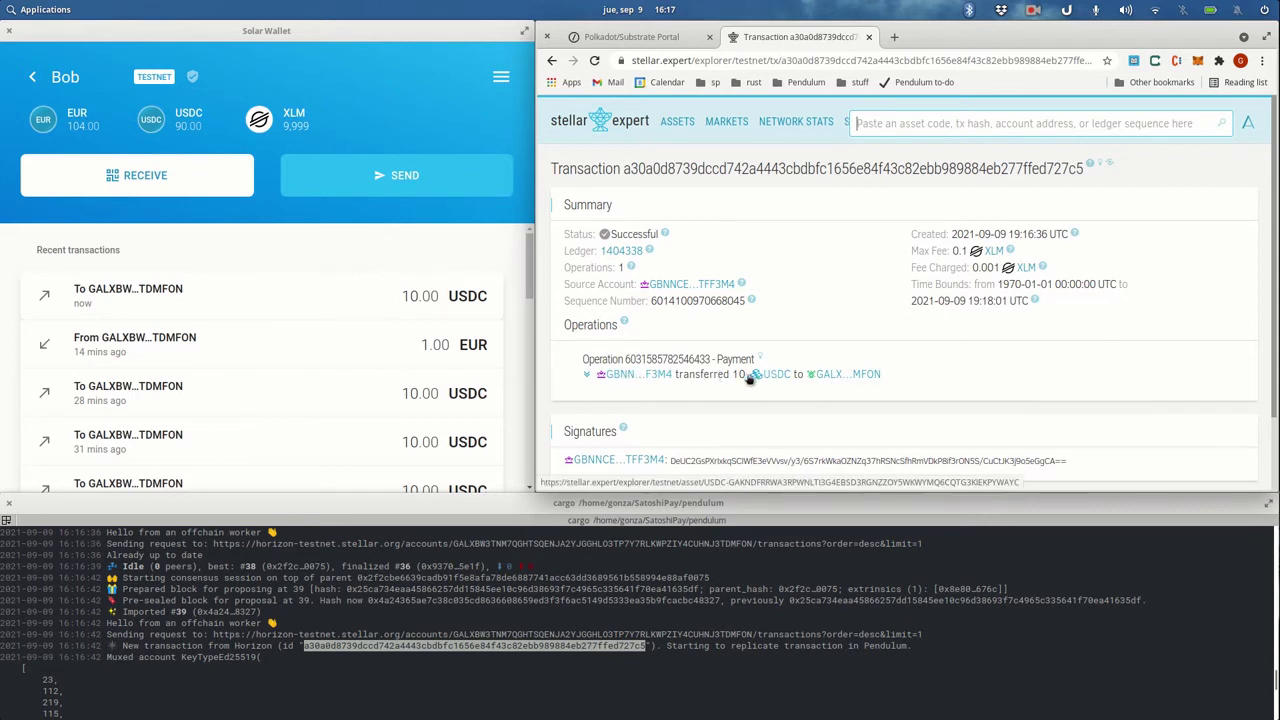
left_click(838, 375)
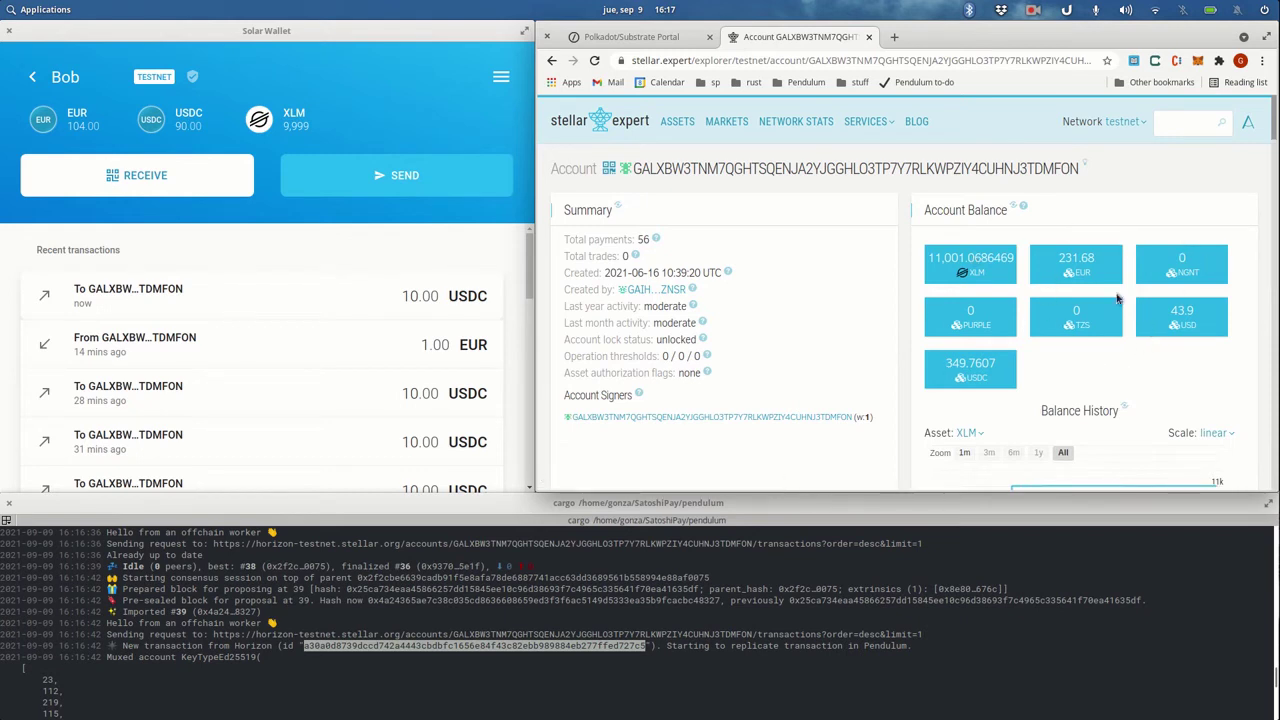
scroll(680, 343, "down", 1)
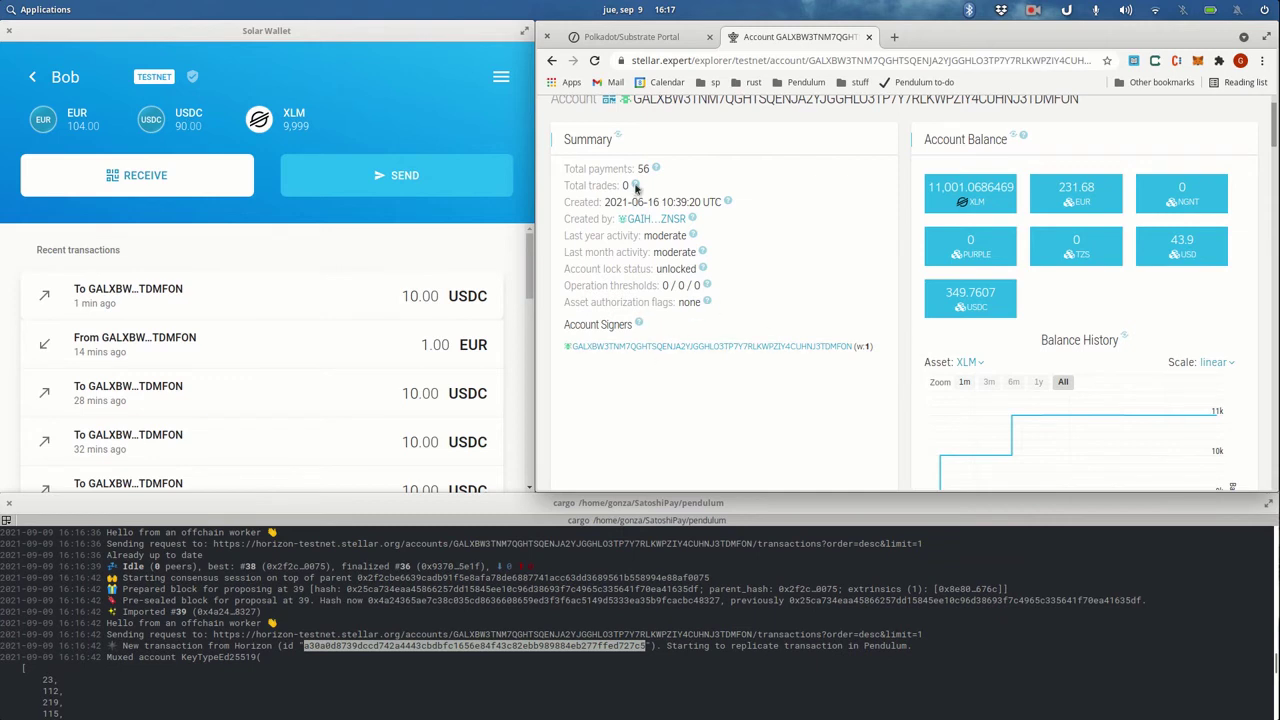
Switch from Bob's wallet to Alice's testnet account in Solar Wallet.
left_click(631, 37)
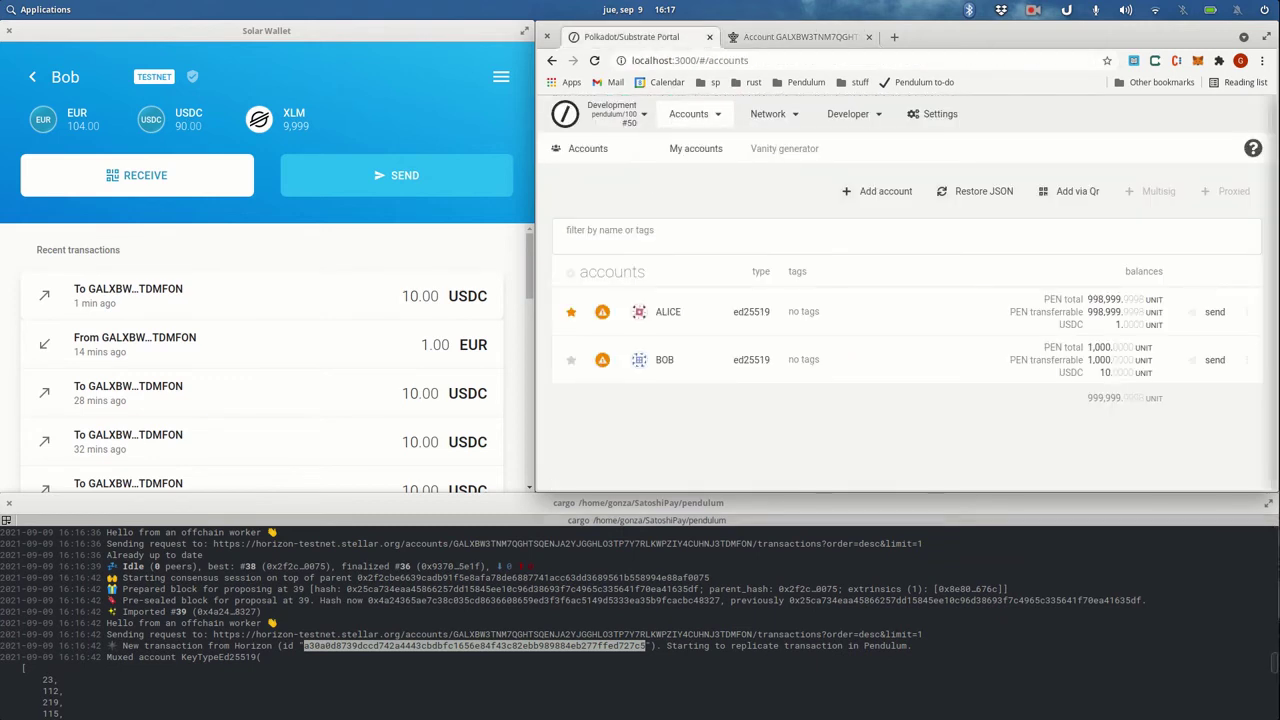
scroll(1260, 663, "down", 2)
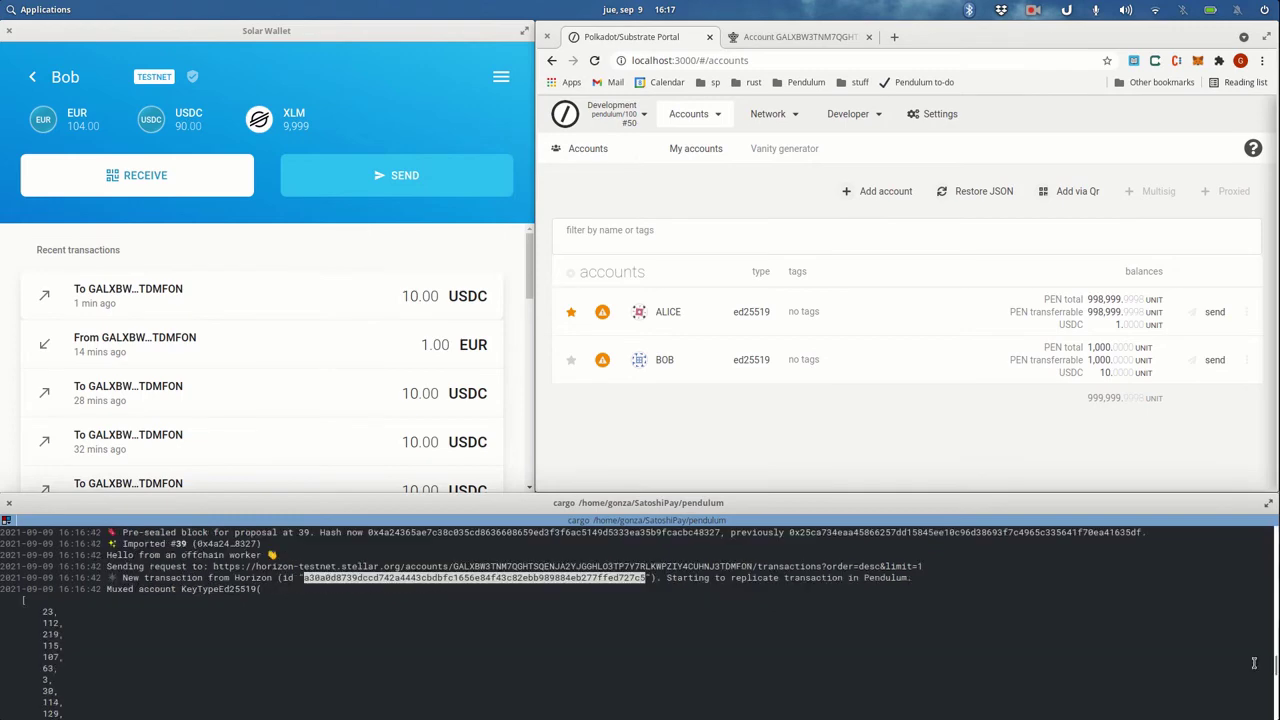
scroll(1128, 683, "down", 15)
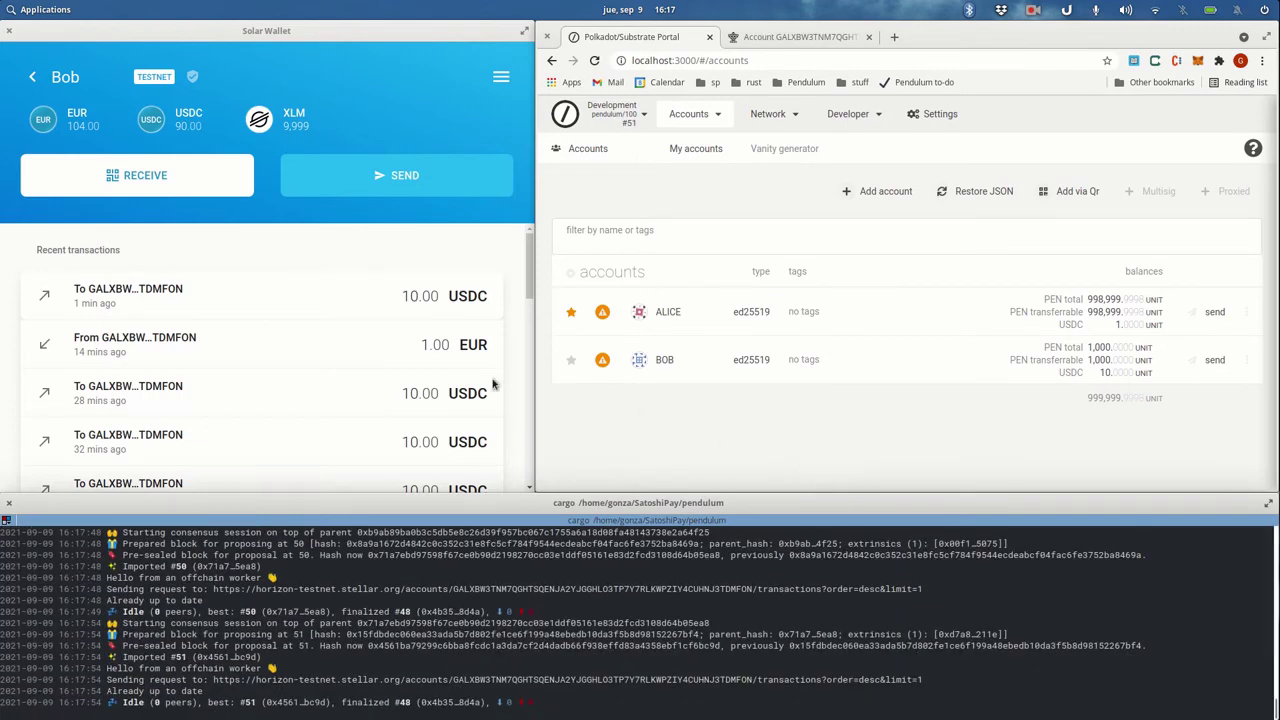
left_click(28, 76)
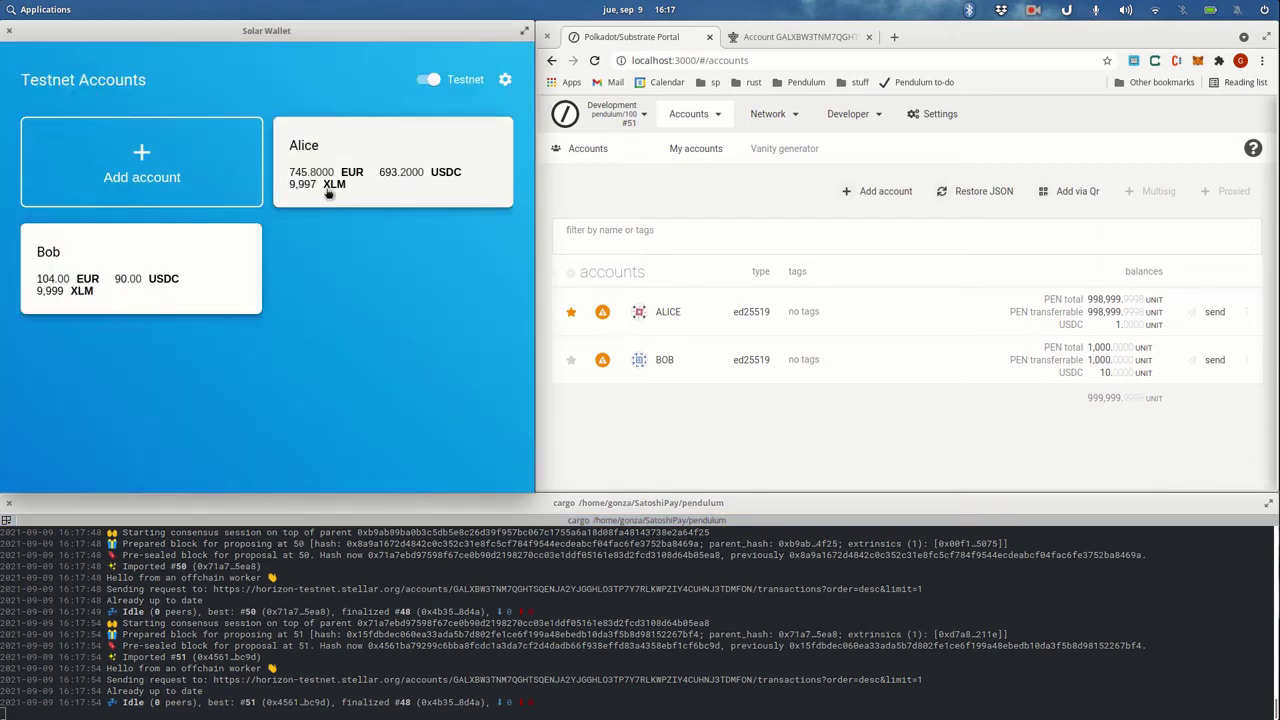
left_click(303, 190)
Start a payment from Alice with the escrow address as destination.
left_click(464, 175)
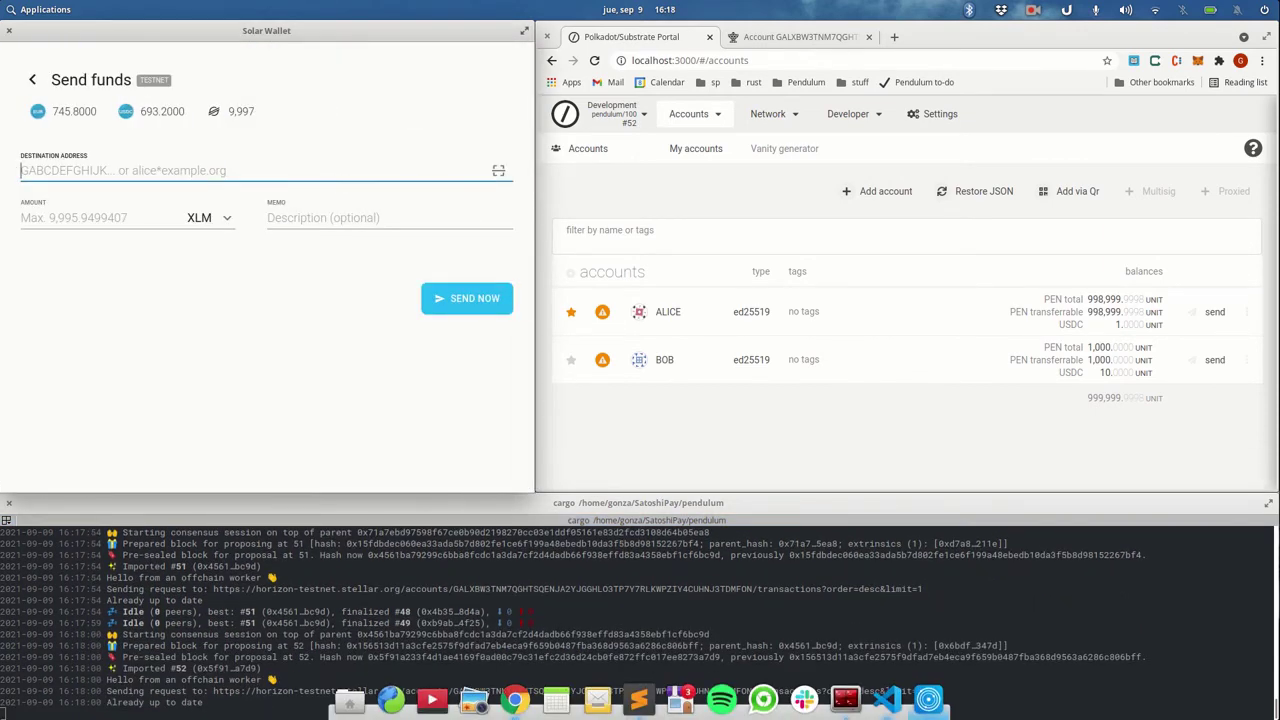
left_click(638, 698)
key("ctrl+c")
left_click(157, 257)
key("ctrl+v")
Send 10 EUR to the escrow address and confirm the payment.
left_click(120, 220)
type("10")
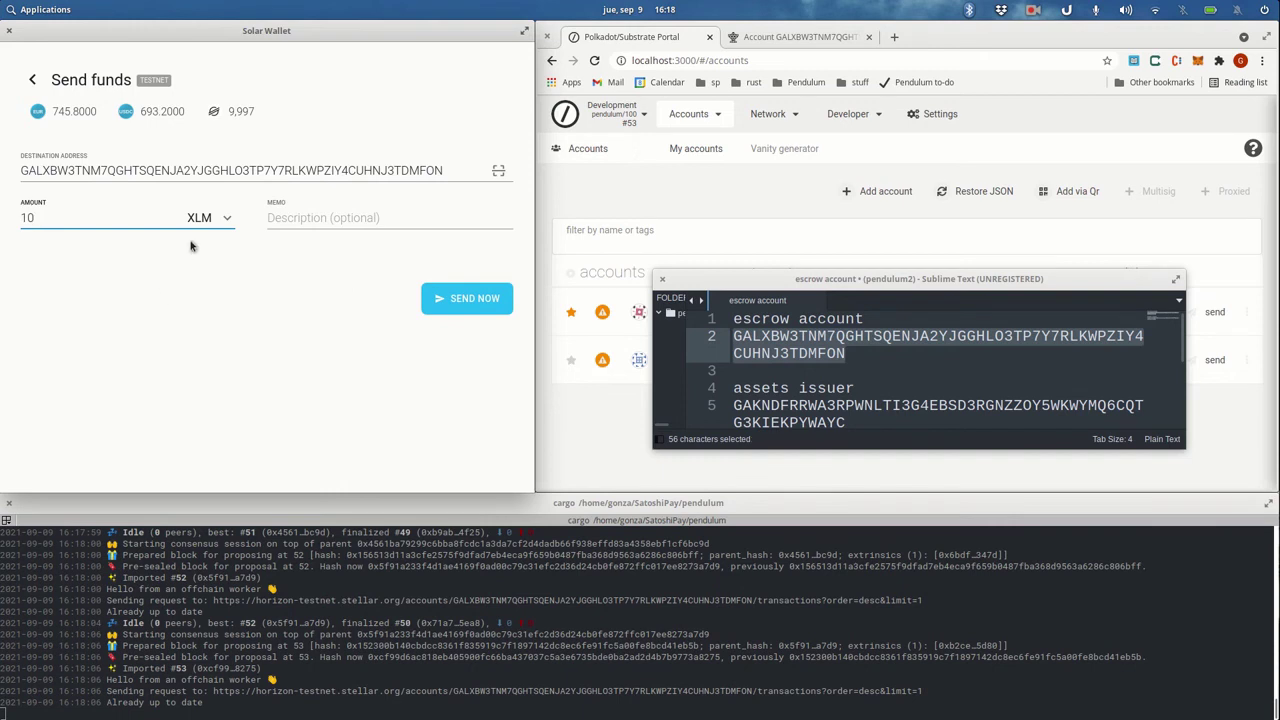
left_click(210, 217)
left_click(222, 249)
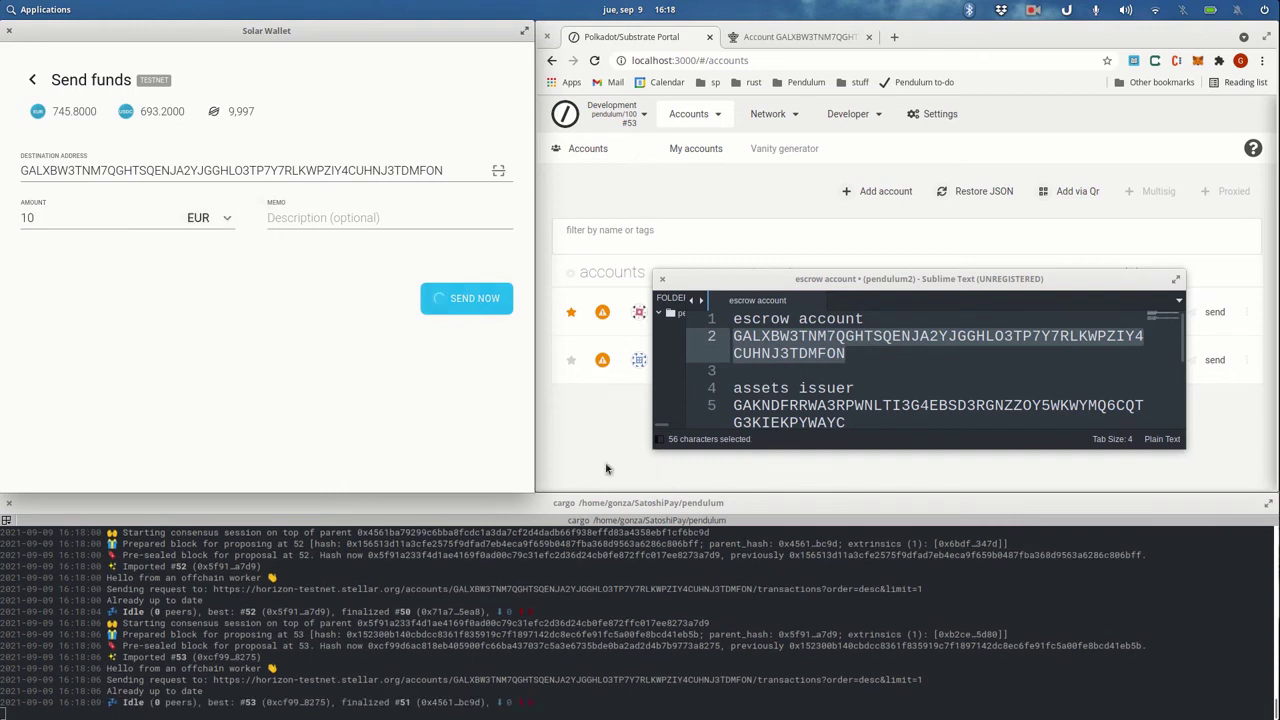
left_click(477, 300)
left_click(405, 345)
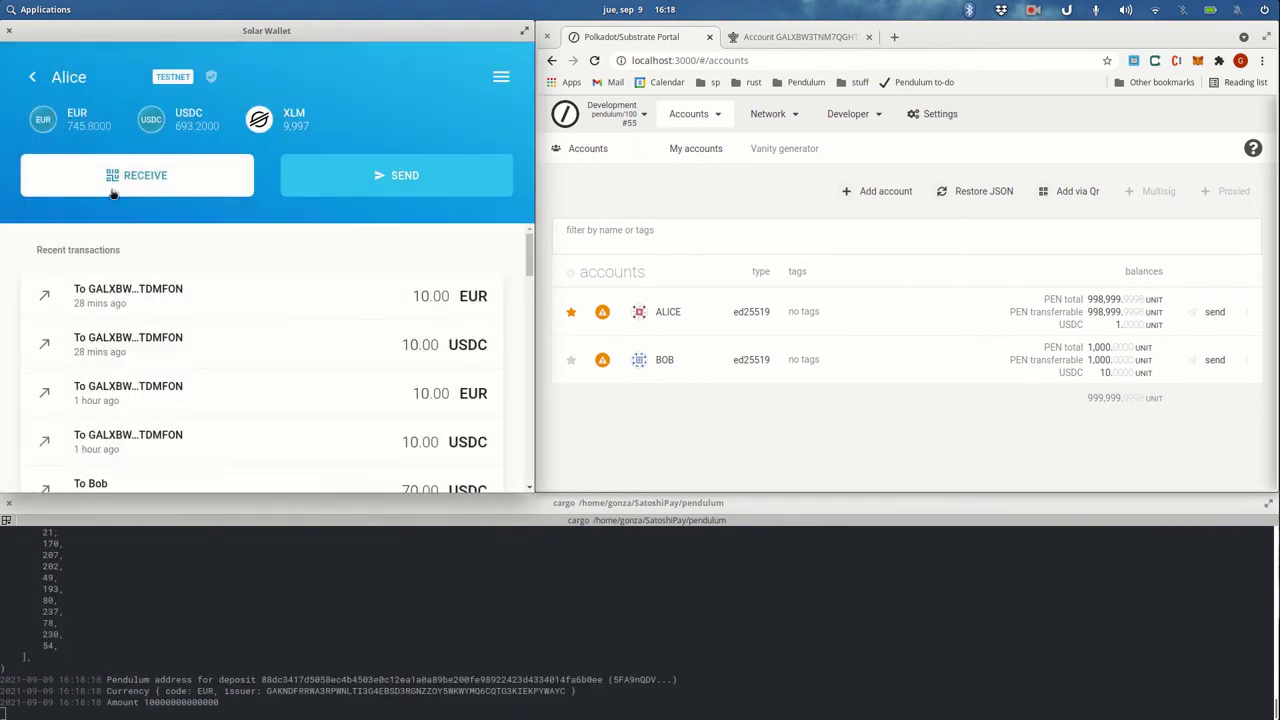
Send 10 USDC from Alice to the escrow address and confirm the payment.
left_click(372, 192)
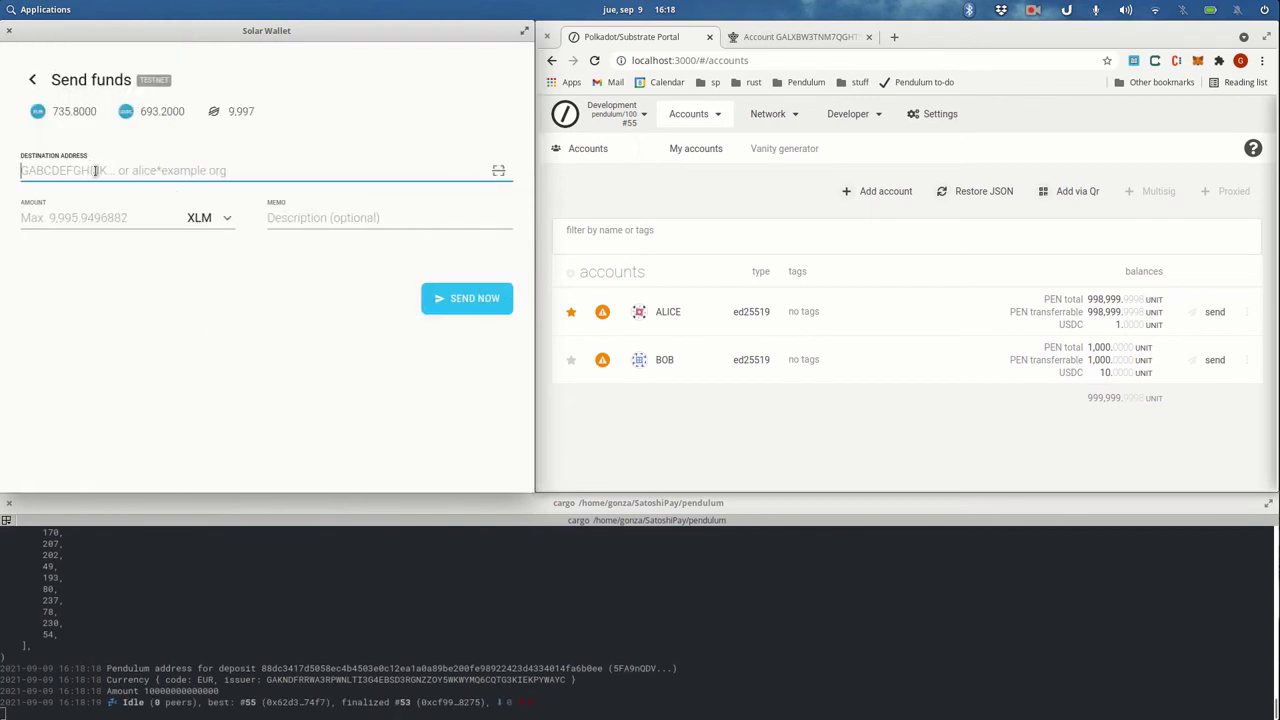
key("ctrl+v")
left_click(97, 216)
type("1")
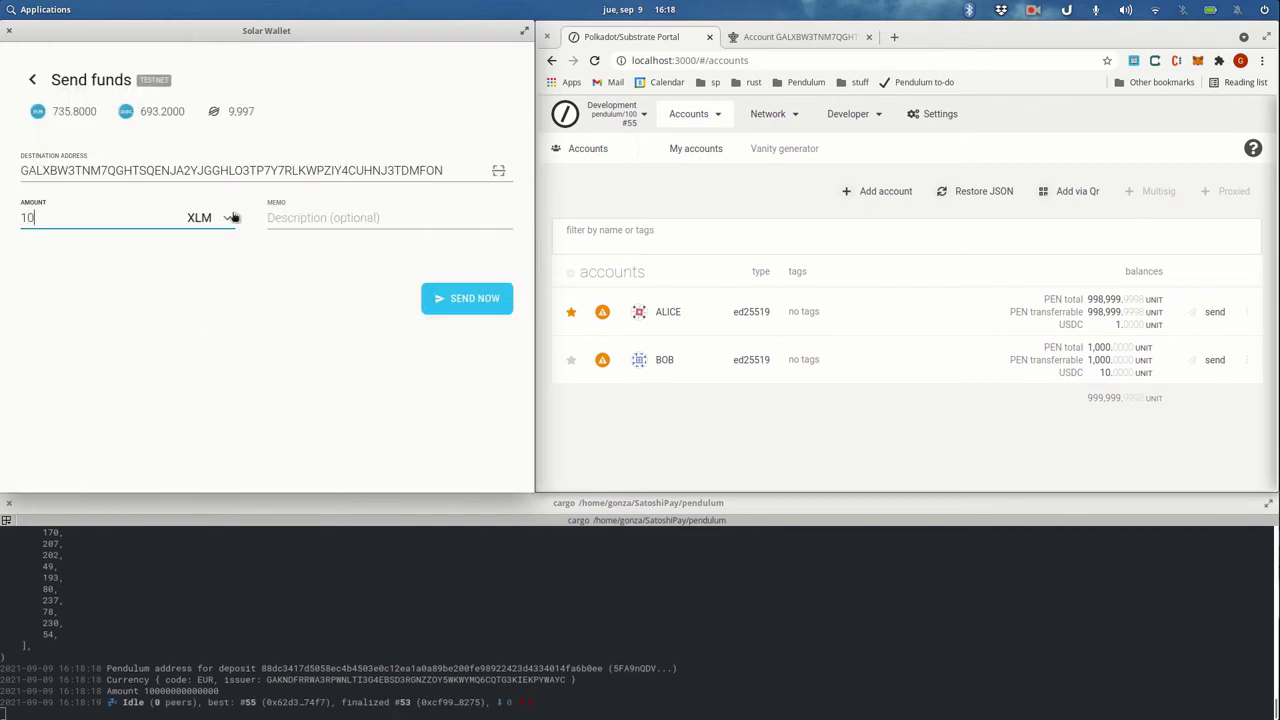
type("0")
left_click(232, 217)
left_click(236, 275)
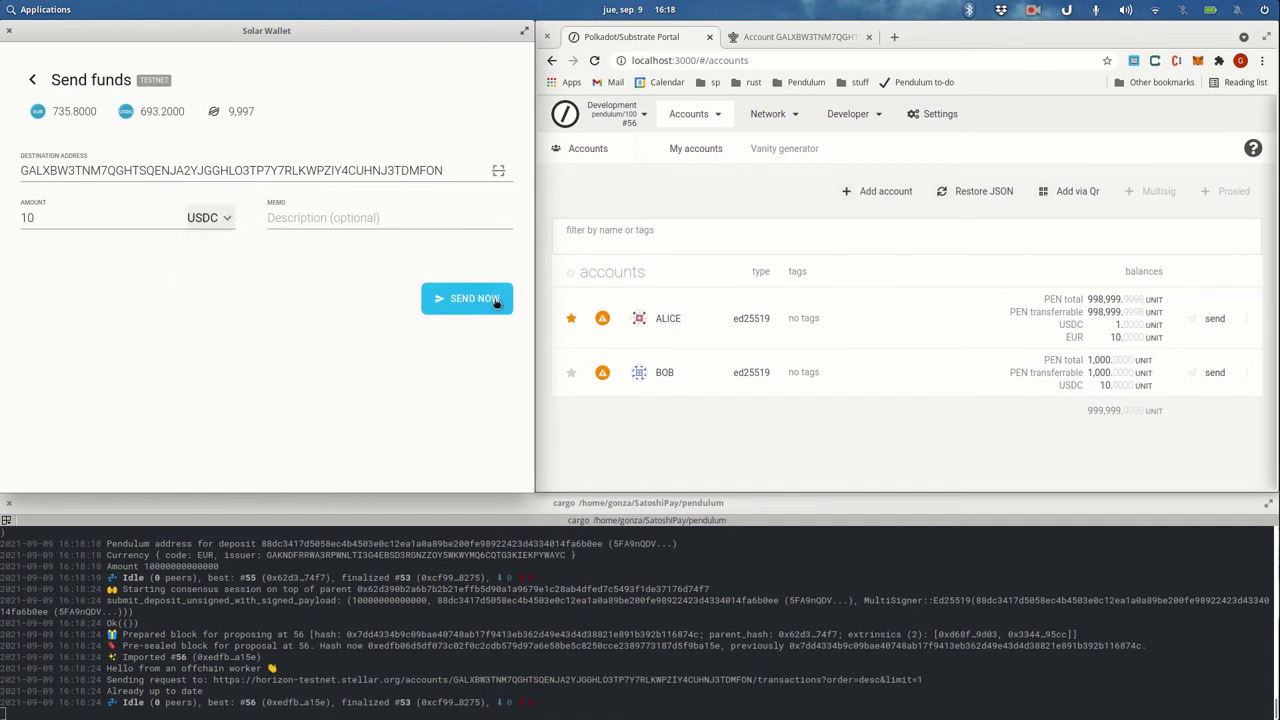
left_click(496, 301)
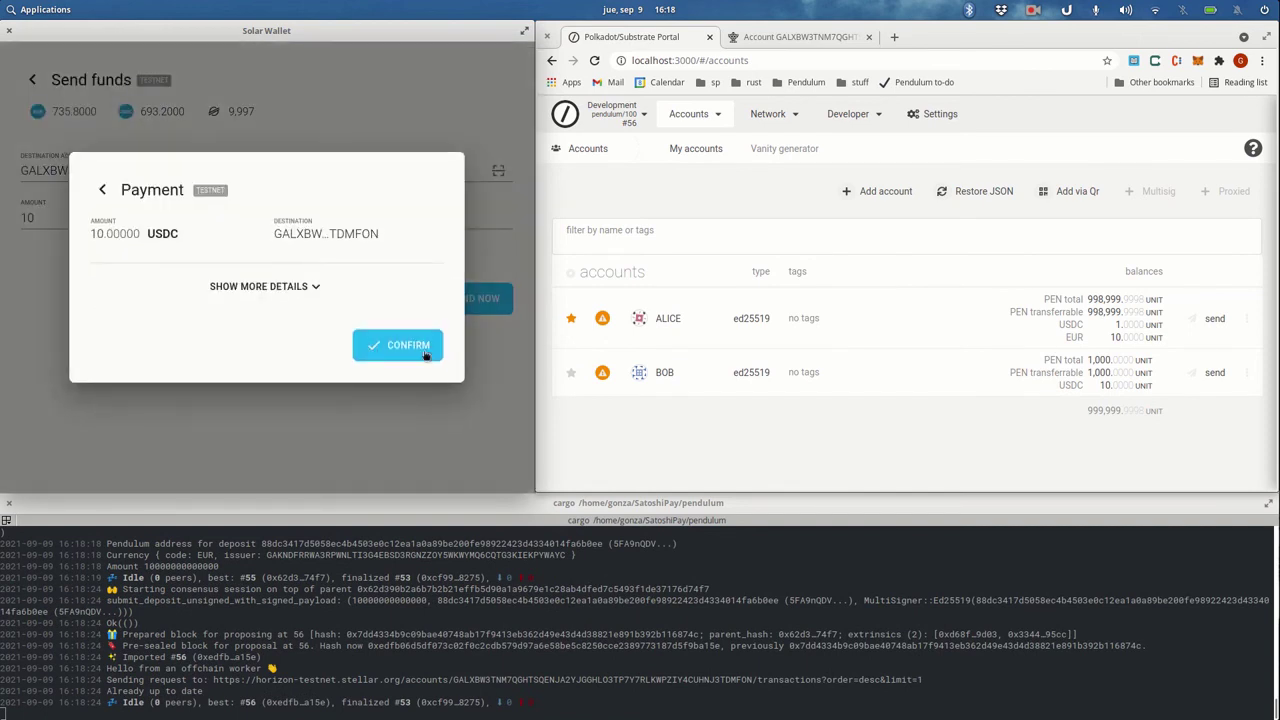
left_click(424, 352)
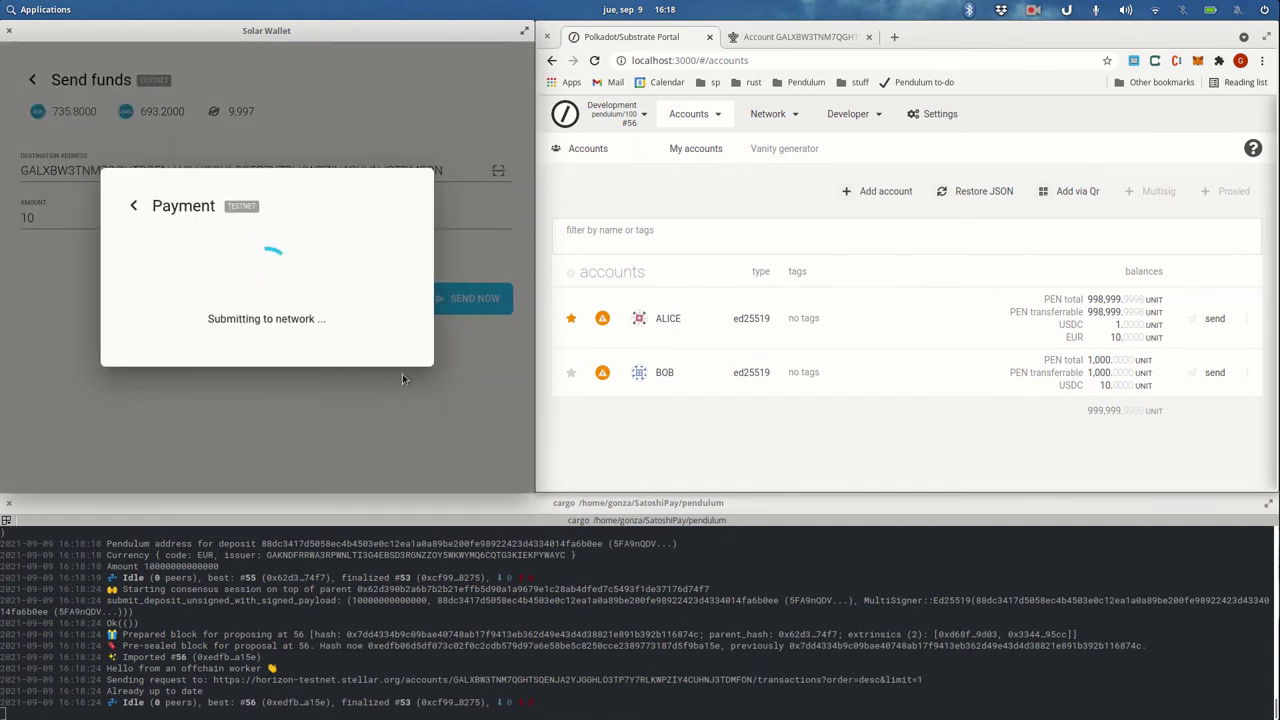